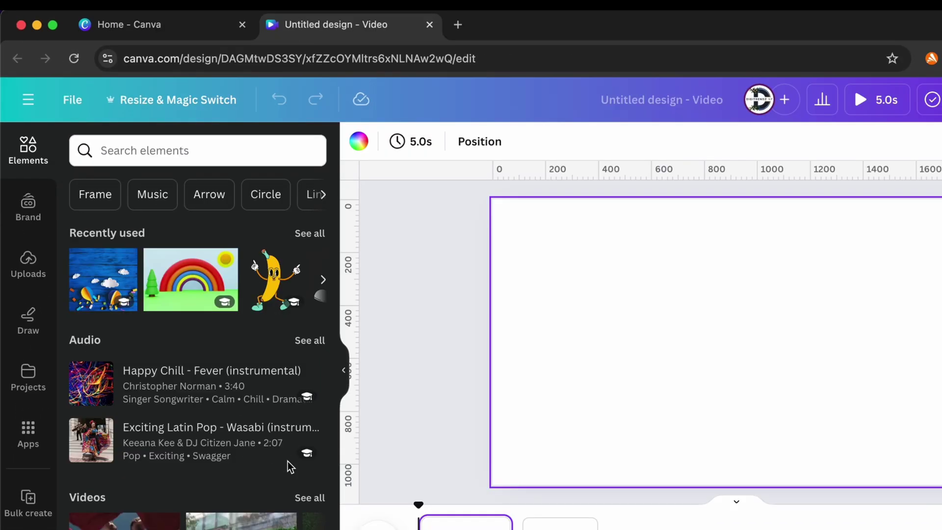
Step: Search 'city' graphics and stretch the park-and-road scene over the whole first page
click(207, 150)
text(city)
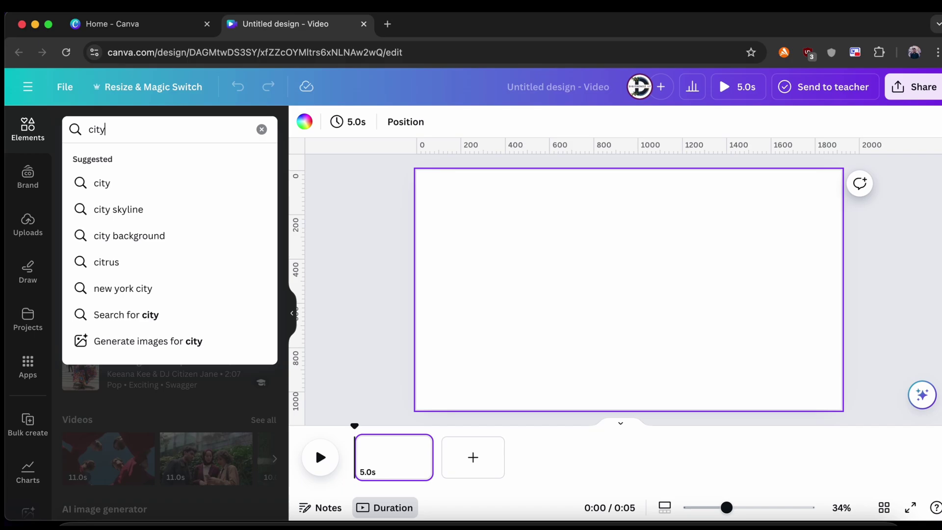
key(Return)
click(151, 157)
click(105, 158)
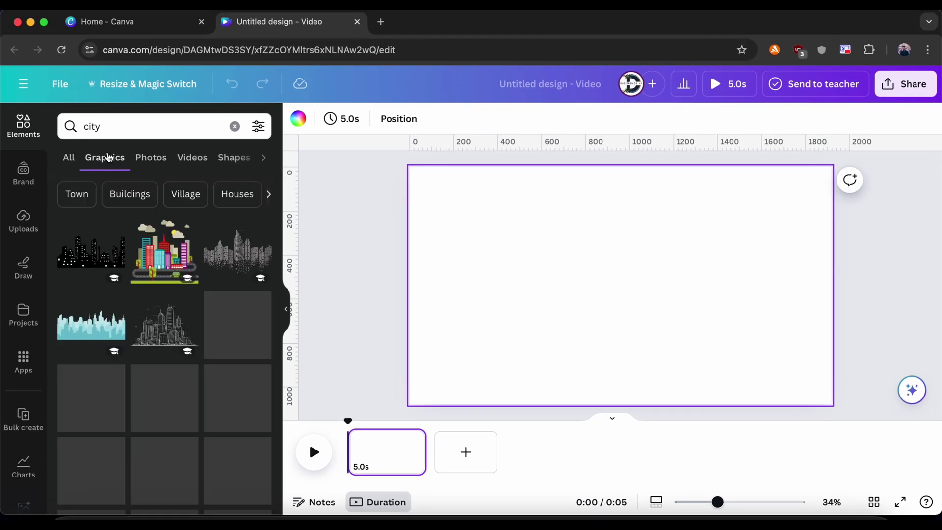
scroll(138, 315, down, 2)
scroll(137, 315, down, 3)
scroll(169, 309, down, 1)
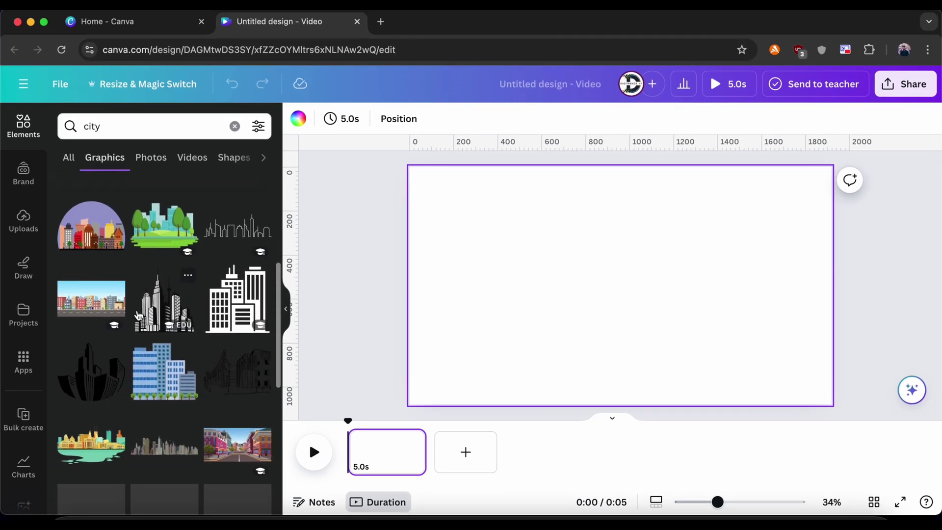
scroll(206, 298, down, 5)
click(221, 294)
drag(606, 324, 571, 301)
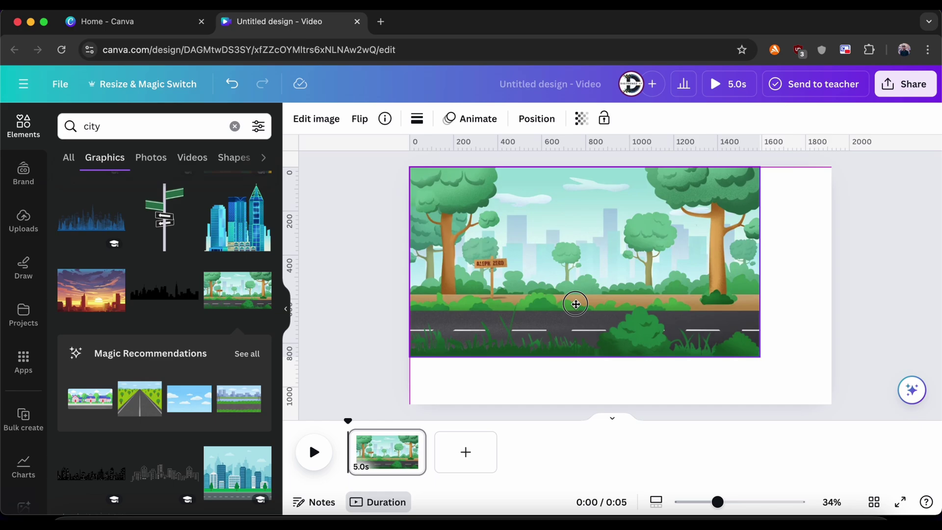
mouse_move(758, 355)
mouse_down()
mouse_move(837, 390)
mouse_move(845, 405)
mouse_up()
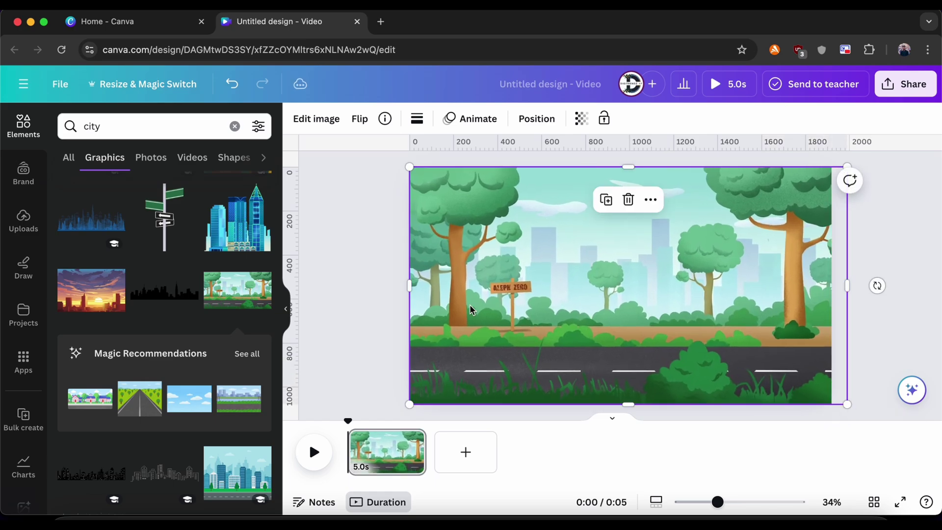
Step: Search animated 'riding cycle' graphics and put a shrunken scooter rider at the road's left edge
double_click(172, 121)
text(cy)
key(BackSpace)
key(BackSpace)
text(riding)
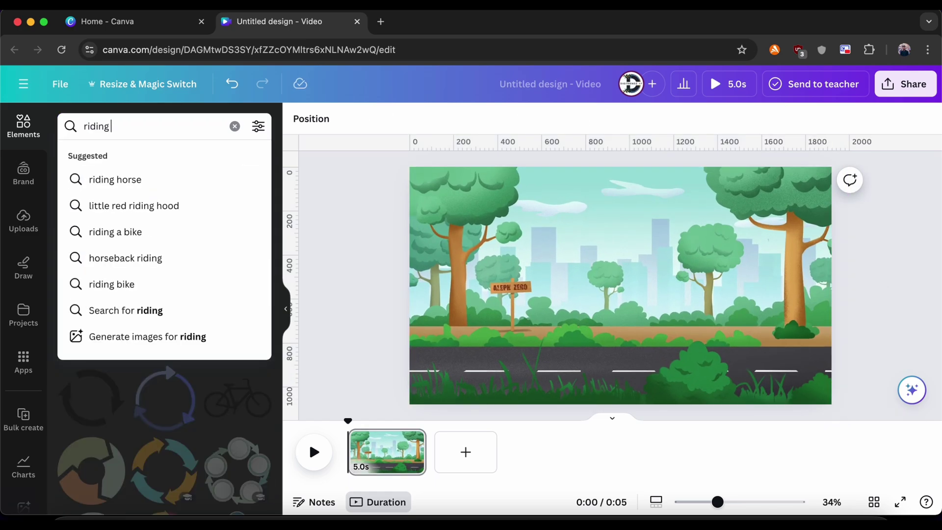
text( cycle)
key(Return)
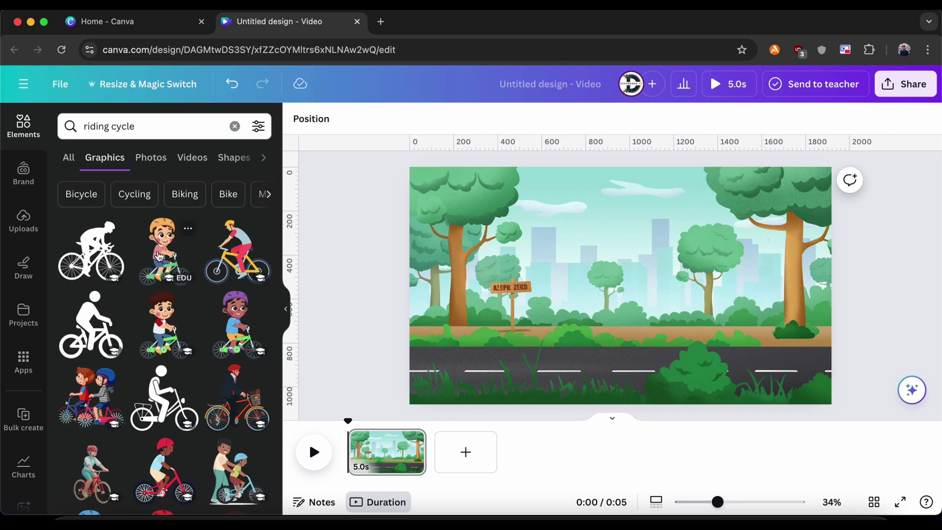
click(259, 127)
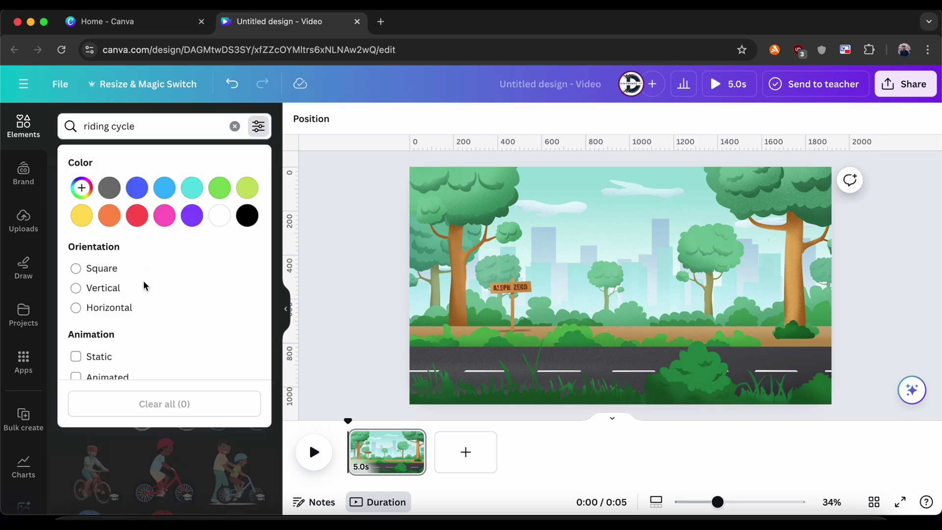
scroll(144, 285, down, 1)
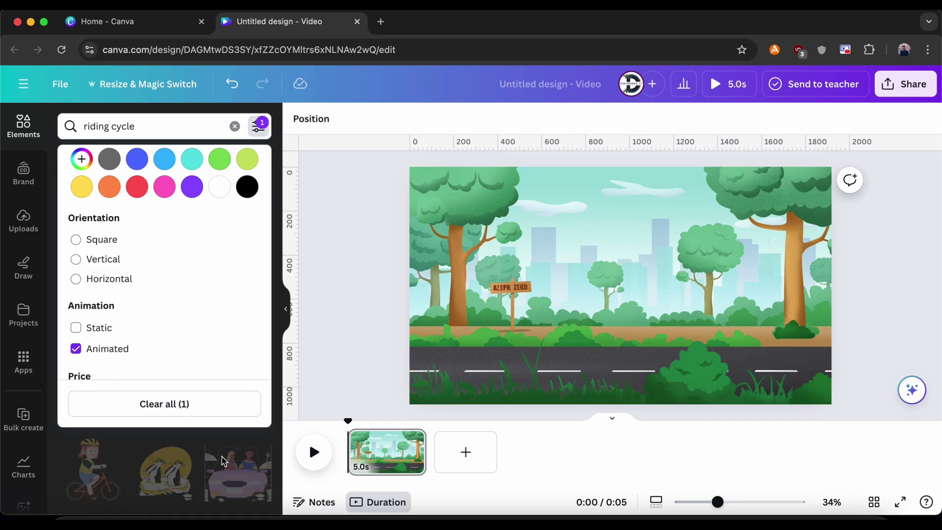
click(221, 461)
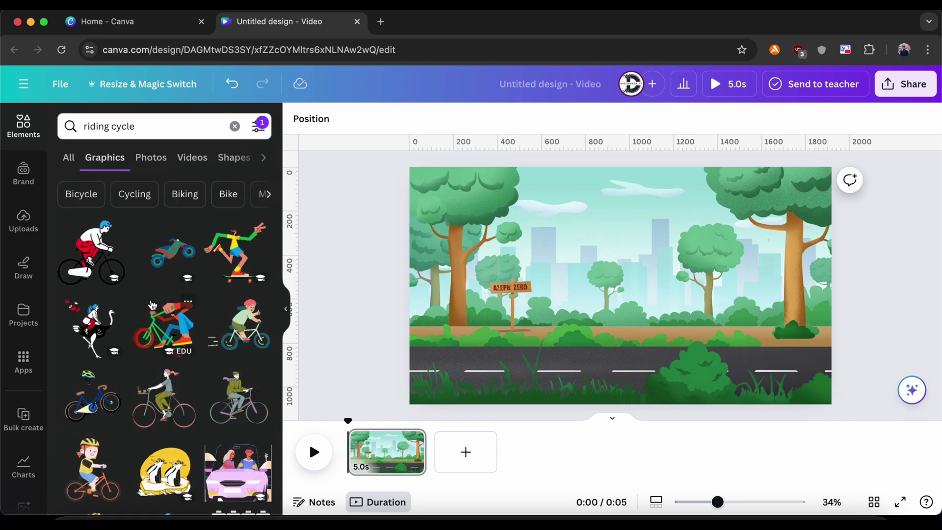
scroll(162, 338, down, 2)
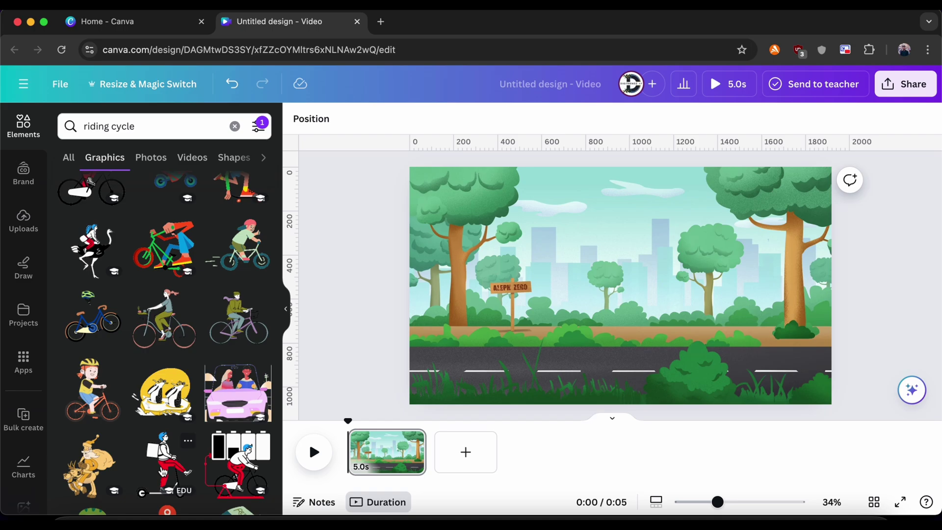
click(163, 464)
drag(551, 198, 605, 263)
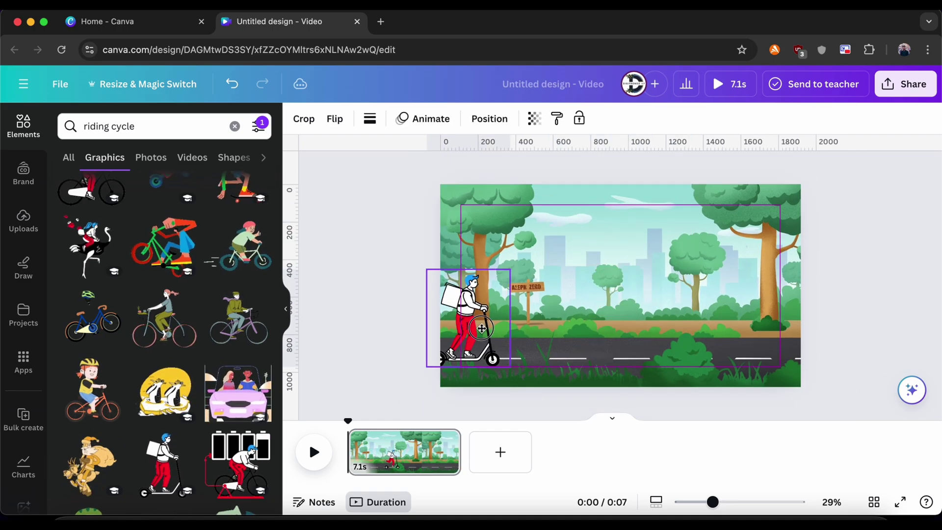
drag(648, 324, 456, 324)
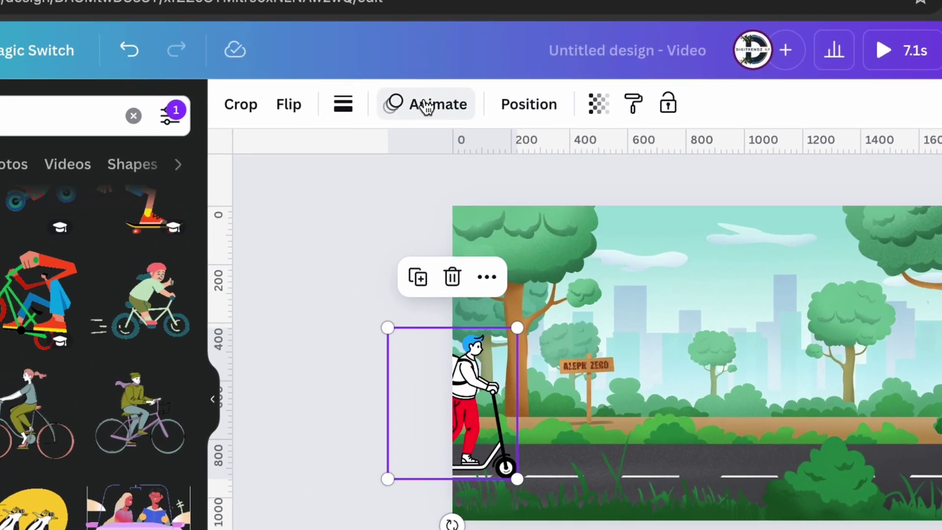
Step: Give the scooter rider a custom rightward motion path along the road with Steady movement
click(419, 102)
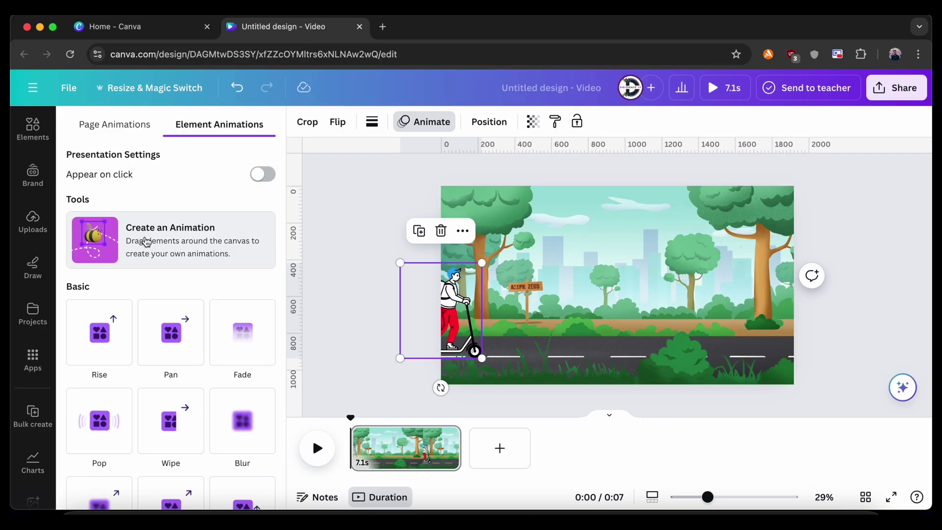
click(146, 242)
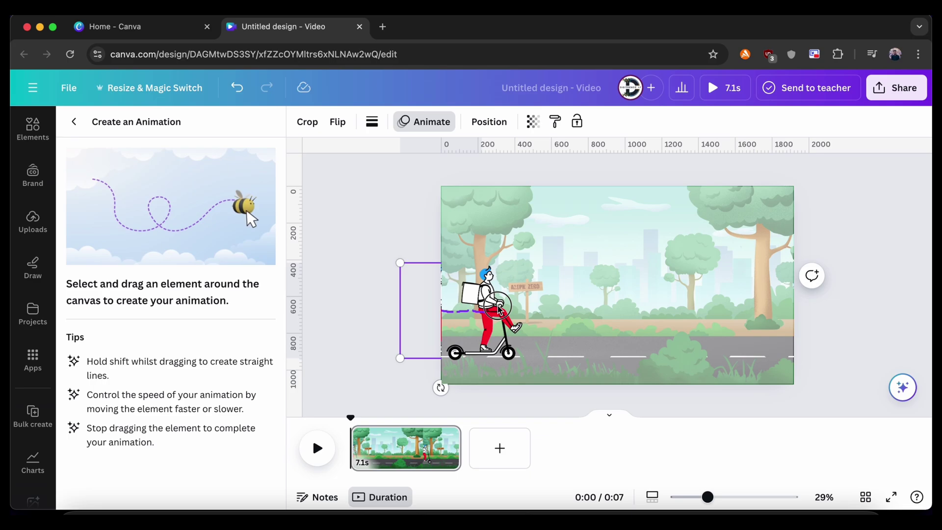
drag(535, 310, 612, 311)
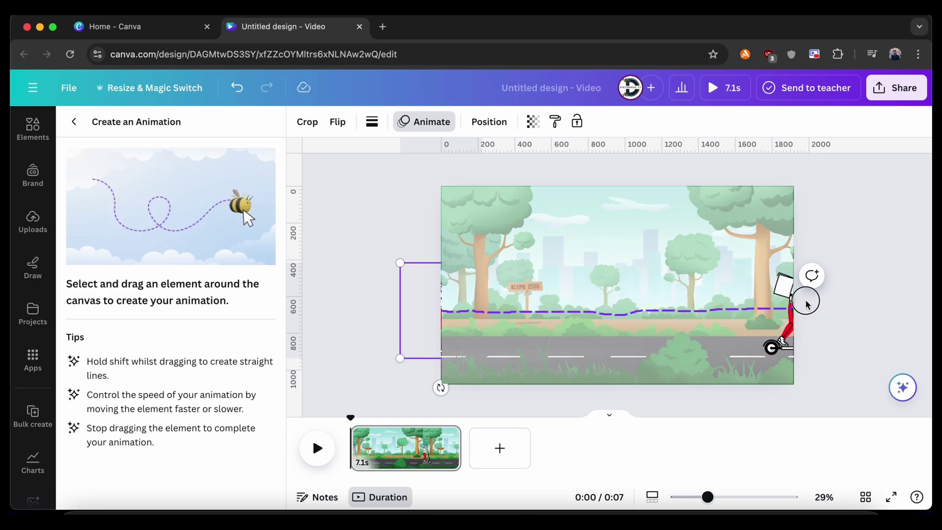
drag(818, 306, 820, 307)
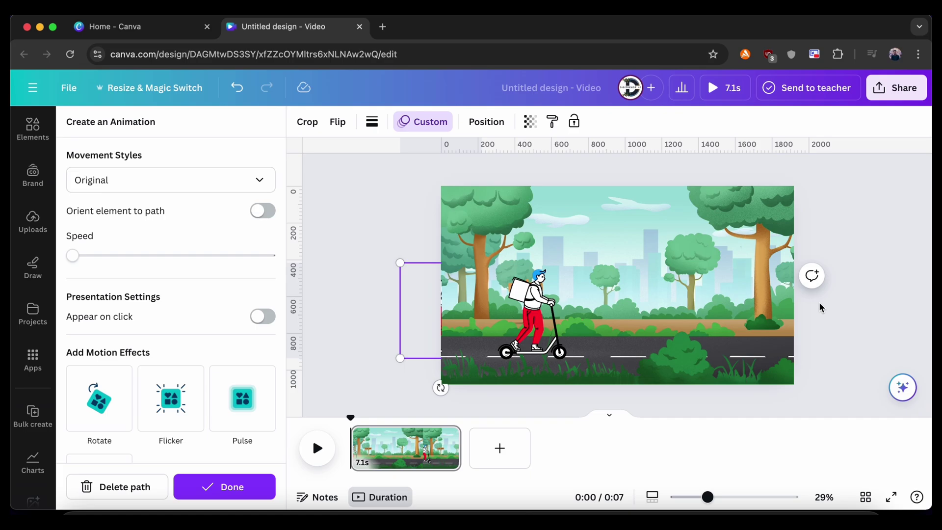
click(189, 186)
click(110, 268)
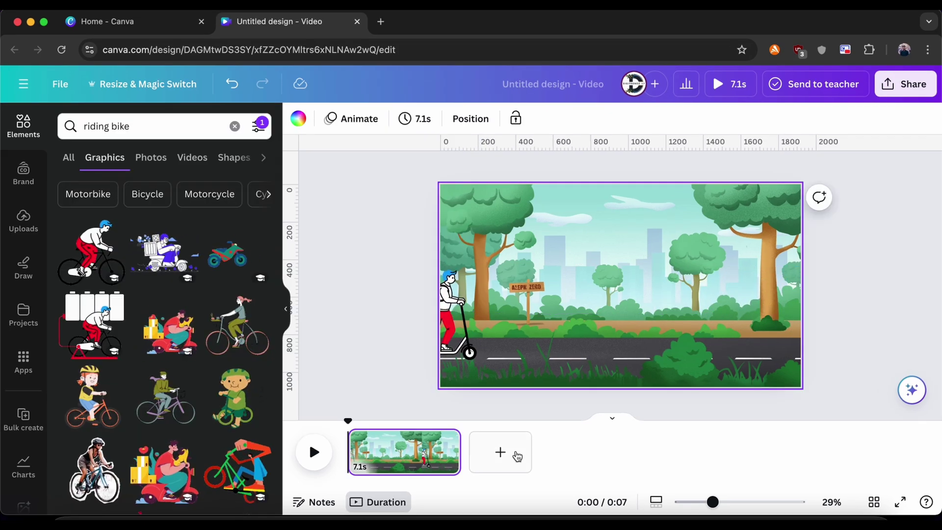
Step: Add a second page and stretch the suburban houses image to fill it
click(517, 456)
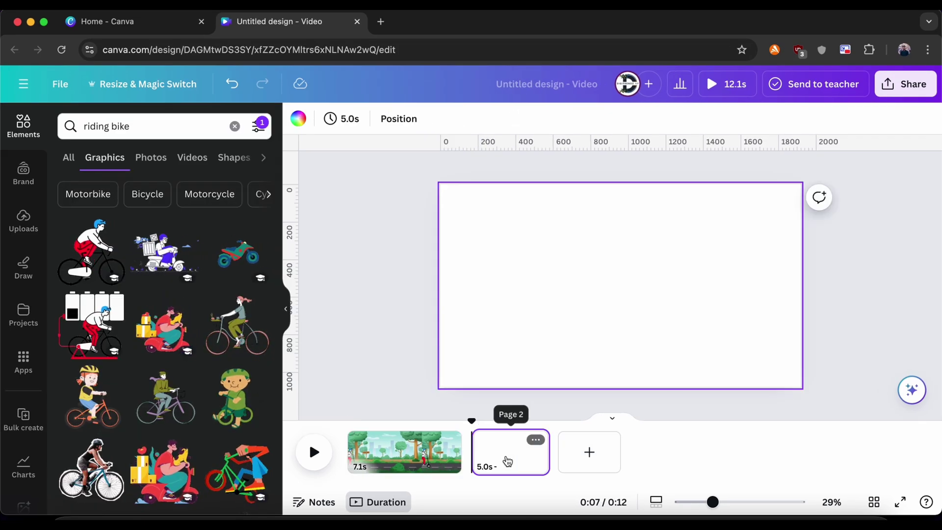
click(311, 294)
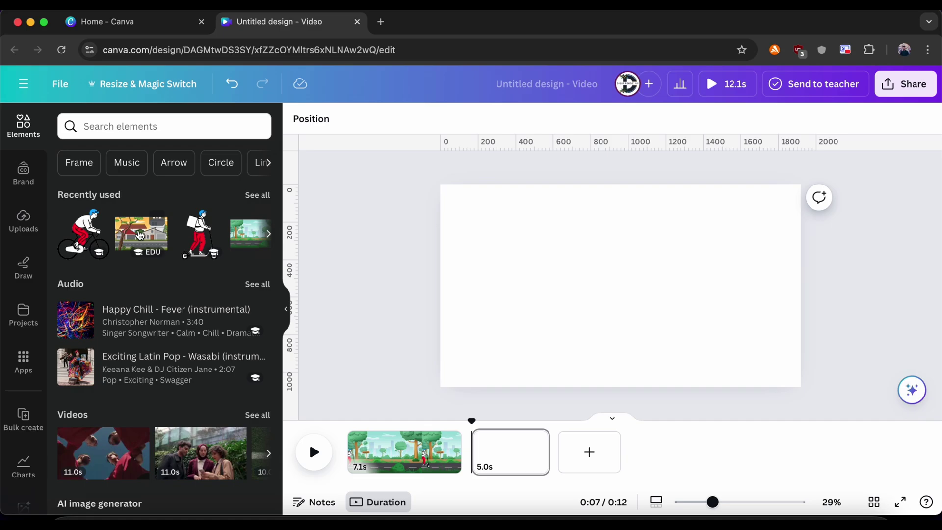
click(141, 233)
drag(490, 204, 367, 150)
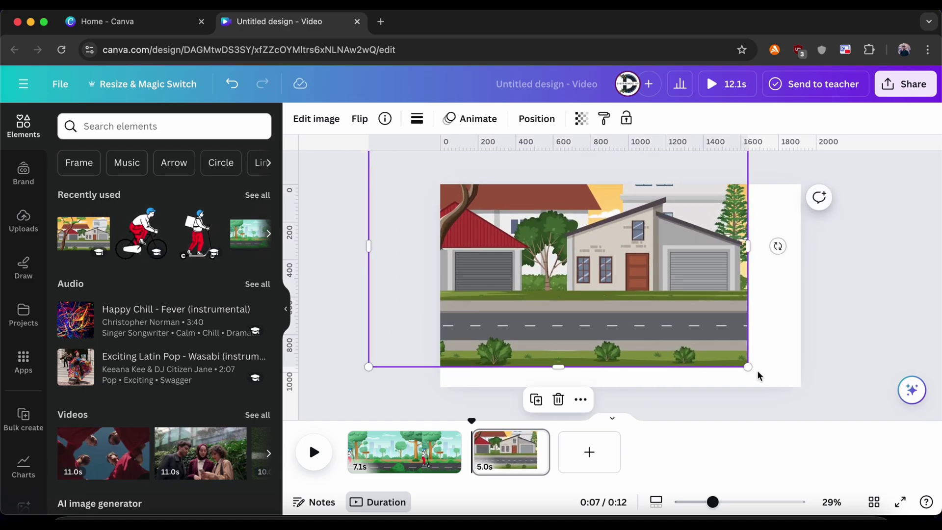
drag(749, 368, 800, 399)
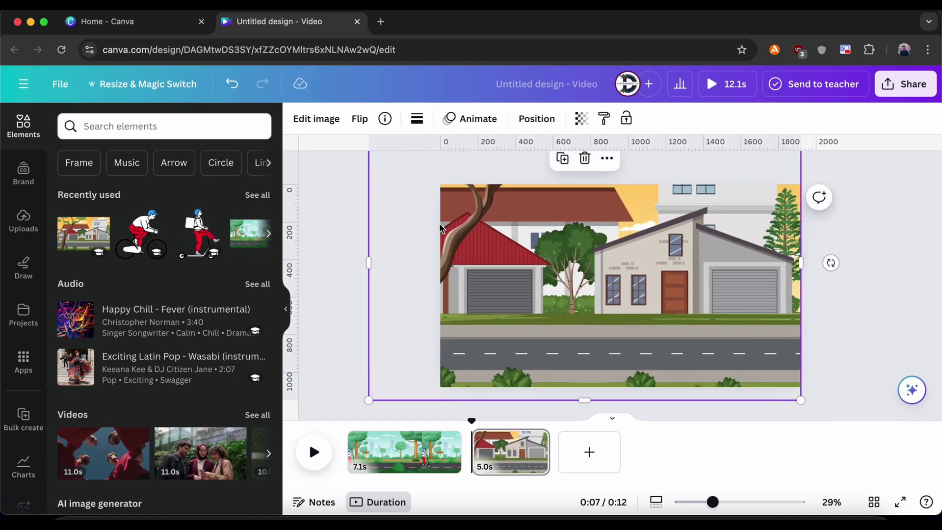
Step: Search animated 'riding bike' graphics and put a shrunken red-trousered cyclist at page two's lower-left
click(94, 121)
text(riding bike)
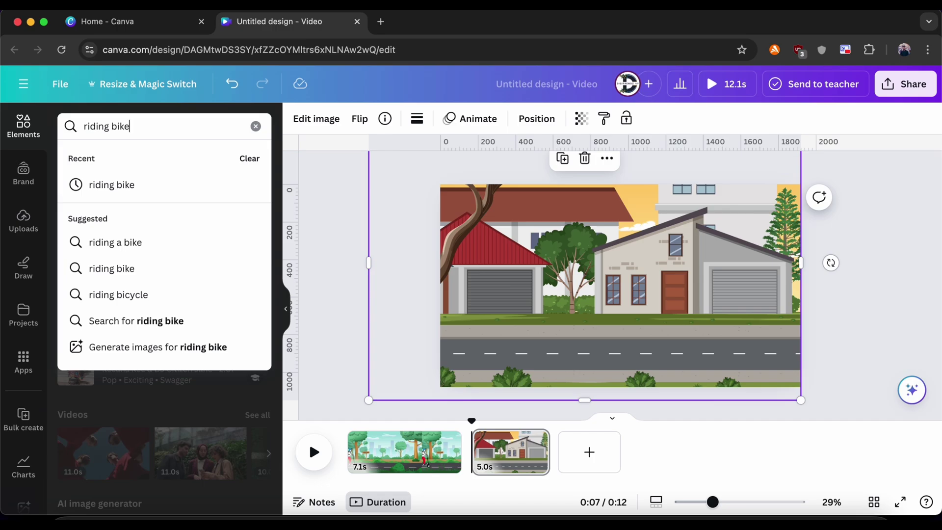
key(Return)
click(99, 157)
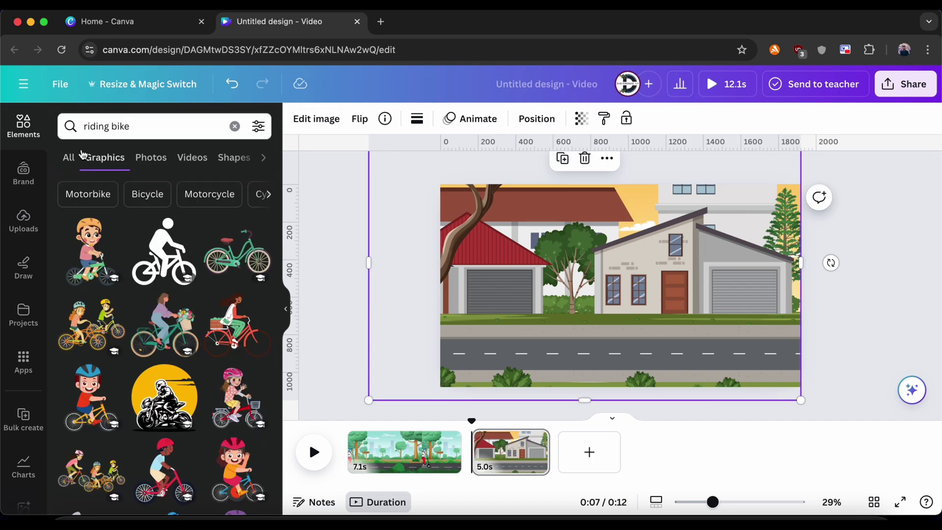
click(258, 127)
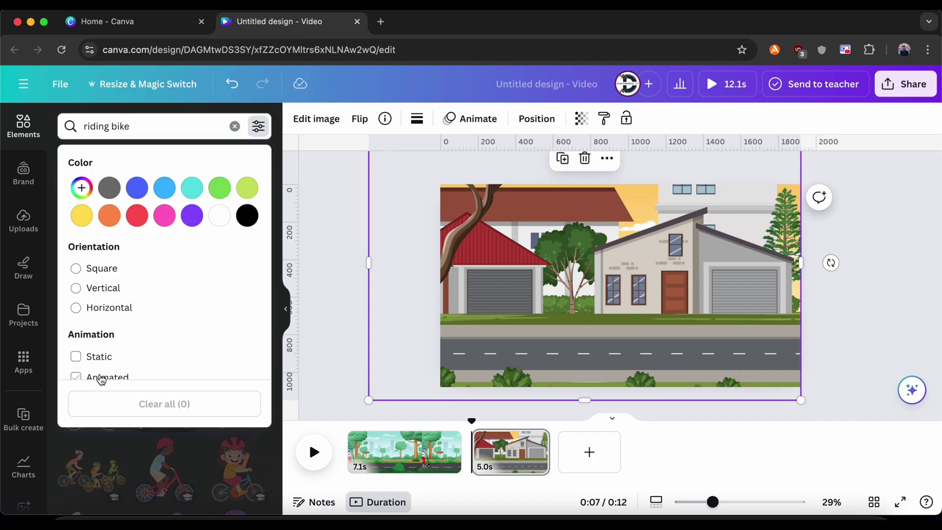
click(101, 379)
click(320, 300)
click(90, 251)
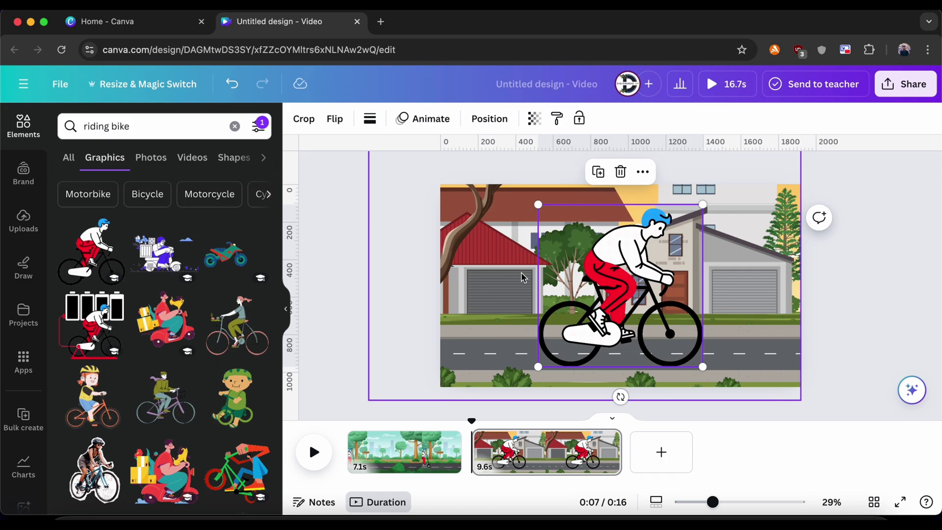
drag(538, 203, 621, 295)
drag(647, 324, 486, 324)
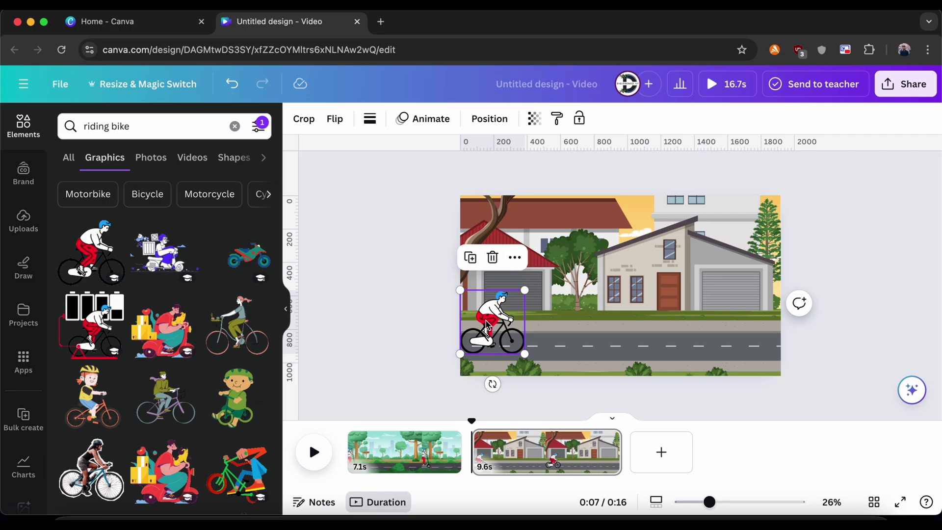
scroll(488, 327, down, 3)
scroll(488, 326, down, 2)
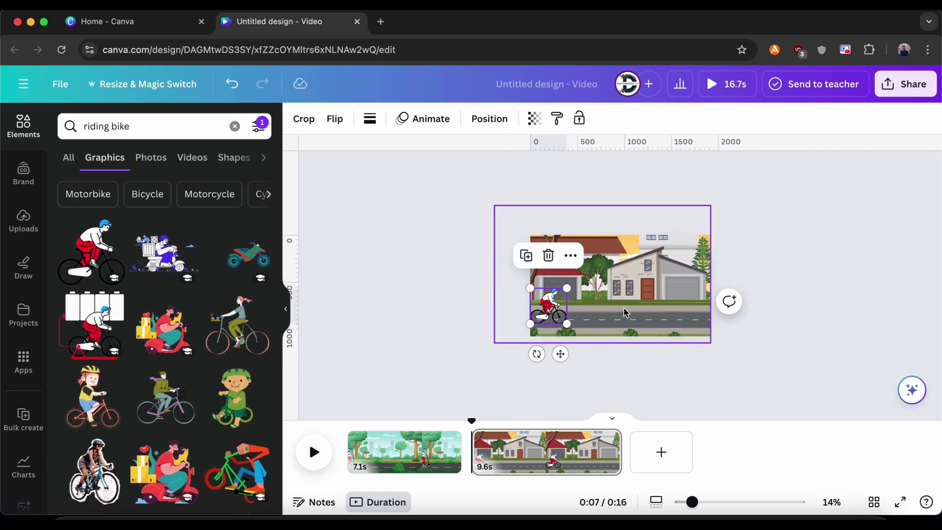
scroll(624, 312, up, 2)
Step: Enlarge and shift the page-two street background well beyond the page edges, leaving it selected
click(624, 313)
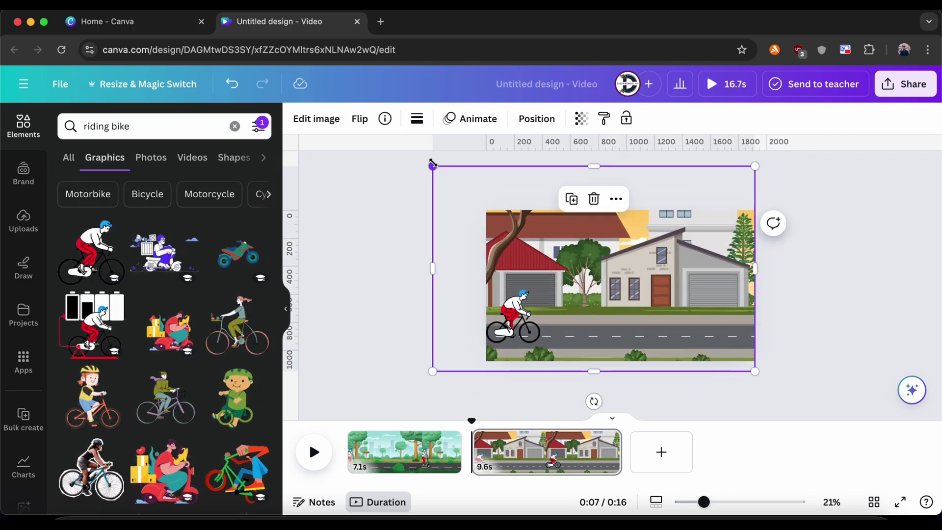
drag(433, 164, 322, 168)
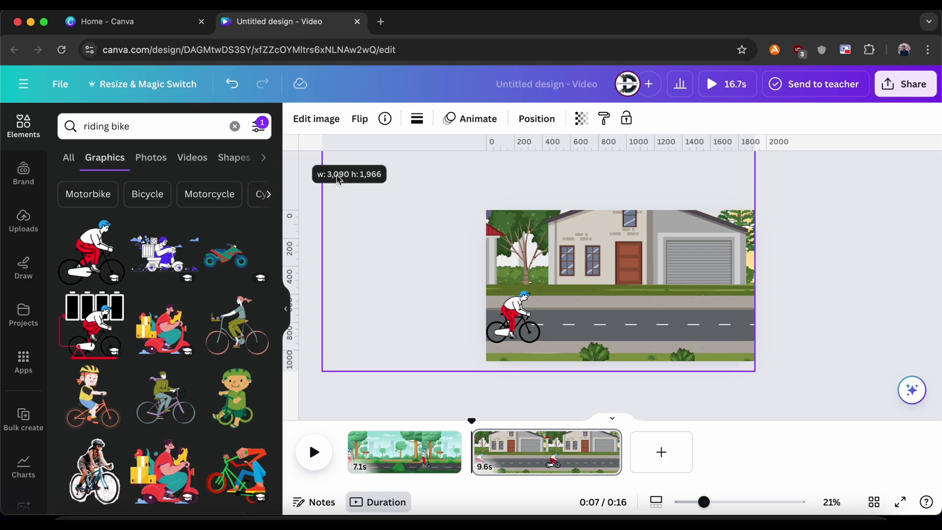
scroll(535, 294, down, 2)
scroll(535, 294, down, 2)
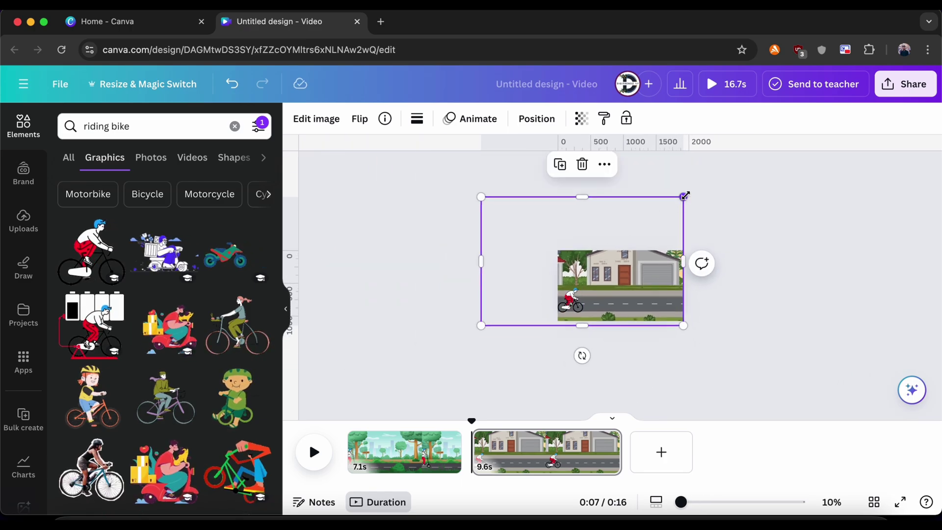
drag(621, 236, 670, 241)
drag(733, 199, 792, 161)
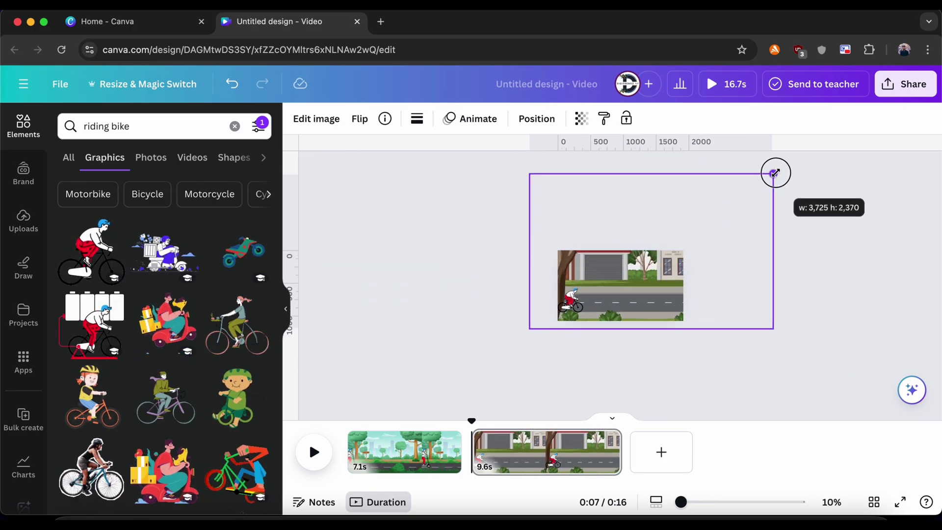
scroll(610, 294, up, 3)
click(463, 317)
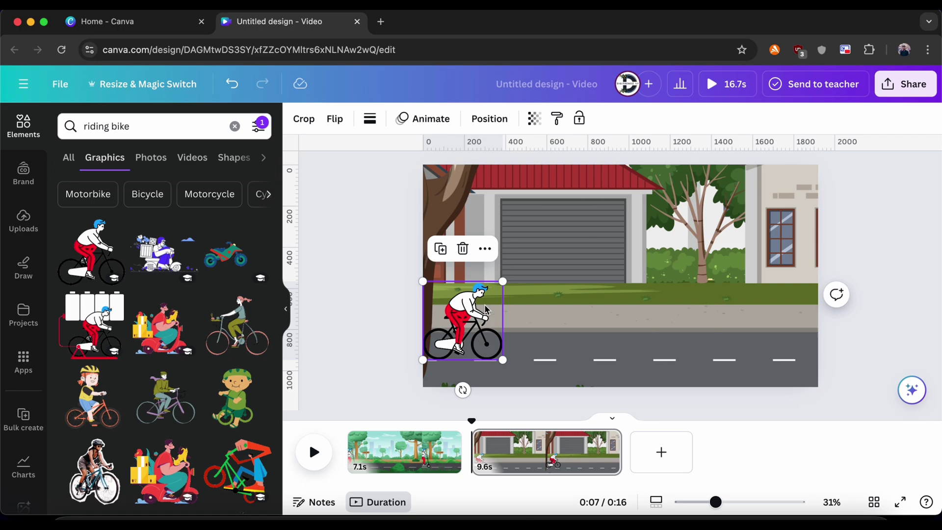
scroll(409, 293, down, 2)
click(582, 280)
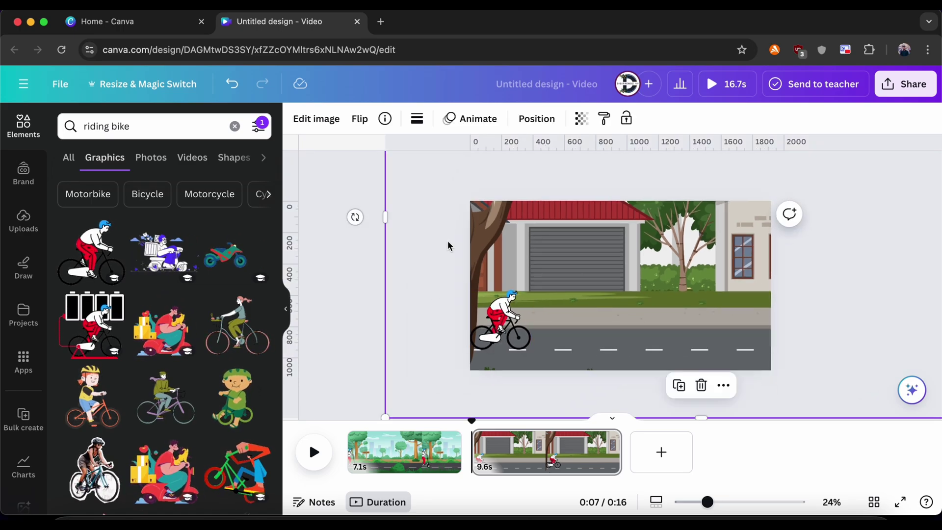
Step: Record a custom leftward sliding motion path for the street background and bring up movement styles
click(470, 119)
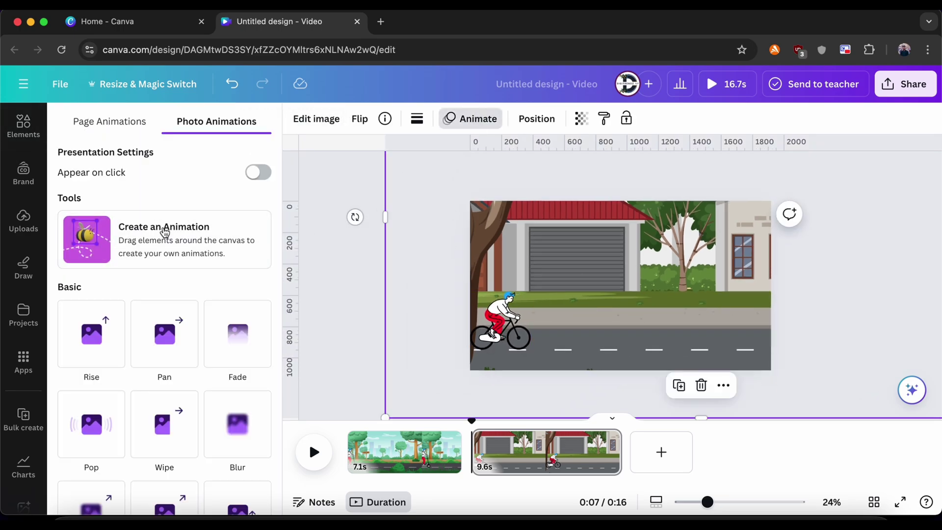
click(166, 241)
mouse_move(631, 275)
mouse_down()
mouse_move(344, 269)
mouse_move(376, 274)
mouse_up()
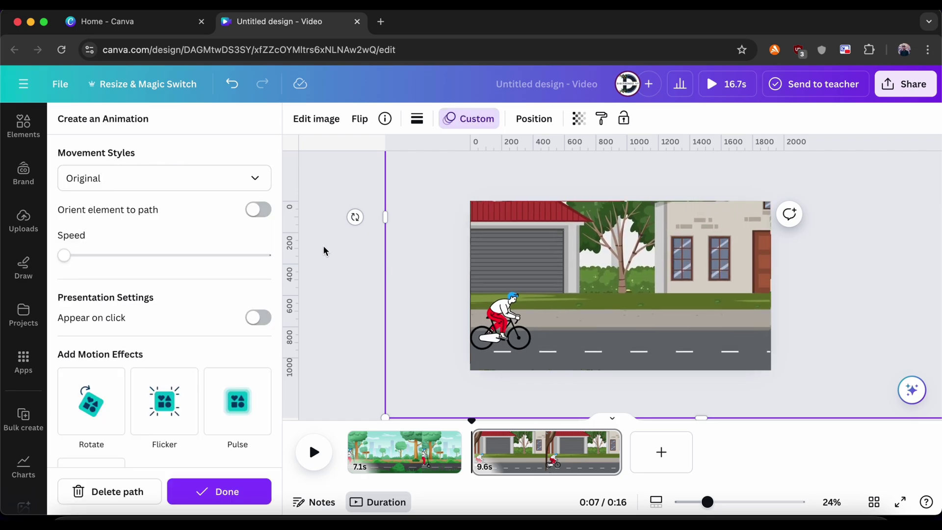
click(170, 178)
Step: Set the background's motion to Steady and clear the old elements search
click(148, 266)
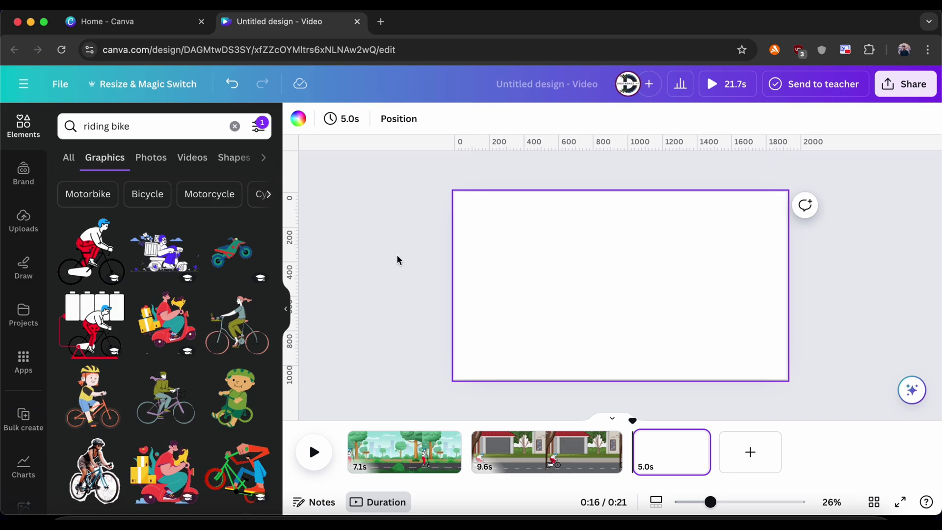
click(397, 254)
double_click(120, 125)
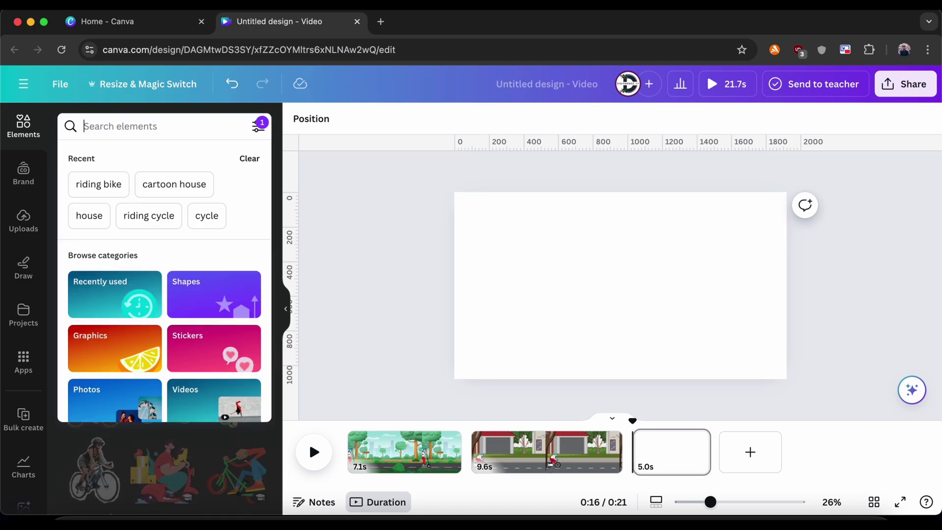
click(338, 264)
text(riding bike)
Step: Add a 'My New Bicycle Animation' text box on page three, fixing typos and nudging it up
click(471, 298)
text(text)
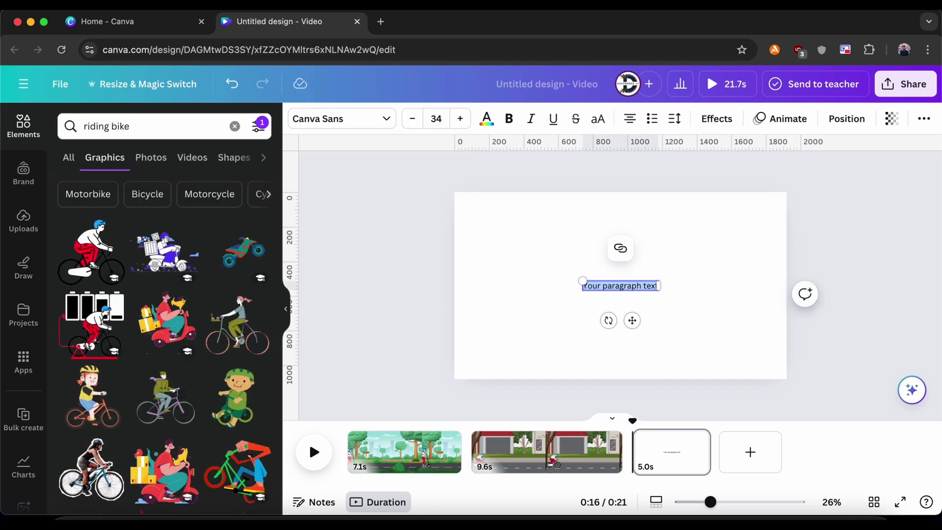
text(My Bik)
key(BackSpace)
text(cycl)
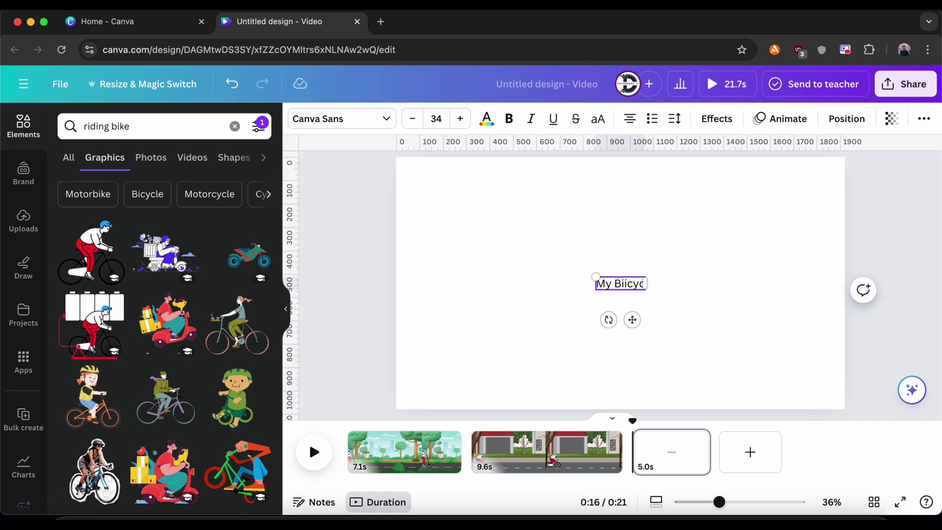
key(BackSpace)
key(BackSpace)
key(BackSpace)
text(icycle Animation)
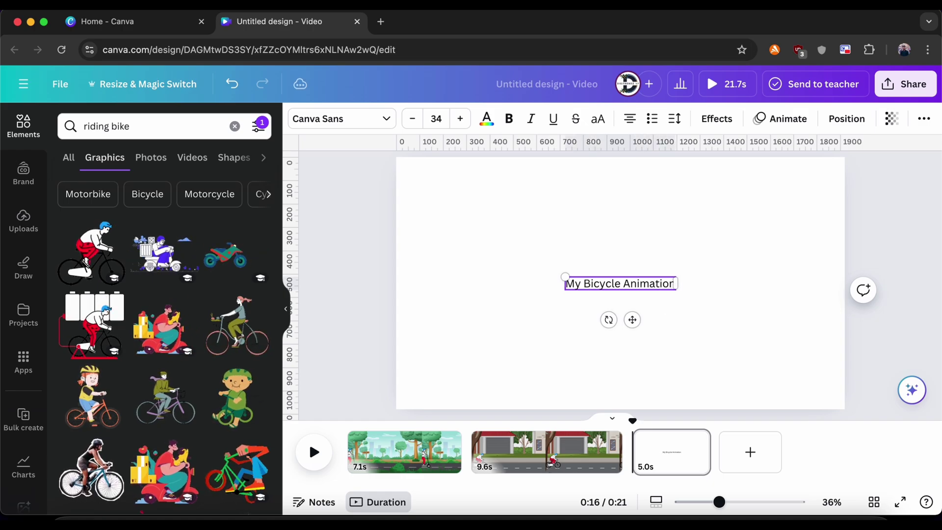
click(581, 284)
text(New)
key(Escape)
drag(628, 272, 628, 259)
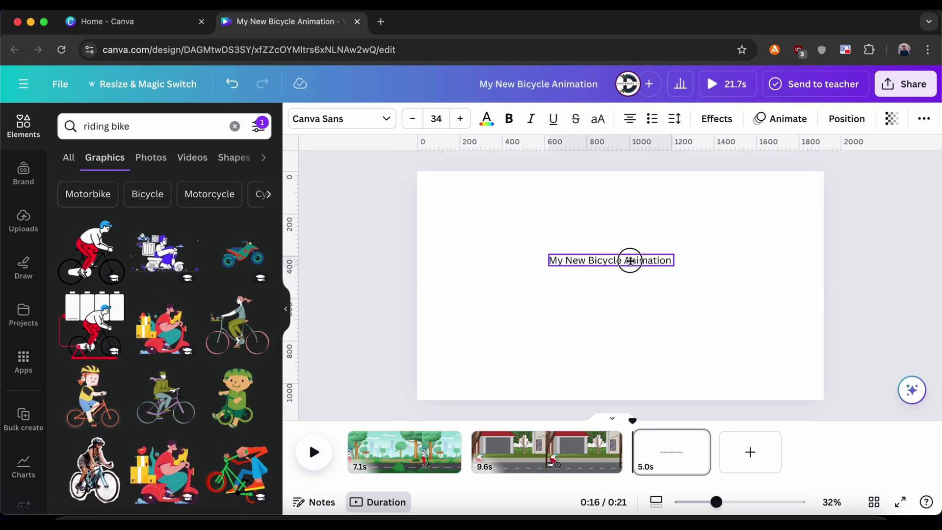
Step: Curve the title text to 88, then enlarge it and move it slightly right and down
click(716, 119)
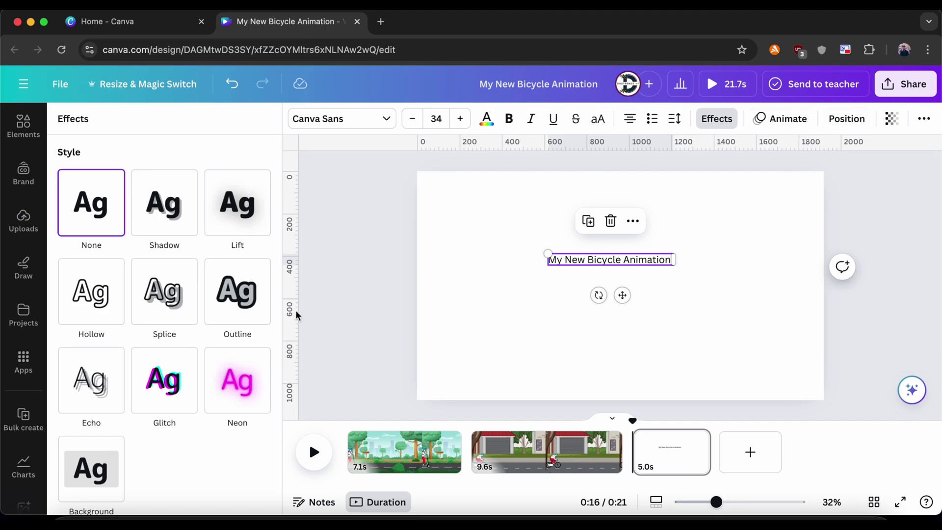
scroll(199, 348, down, 2)
scroll(144, 441, down, 2)
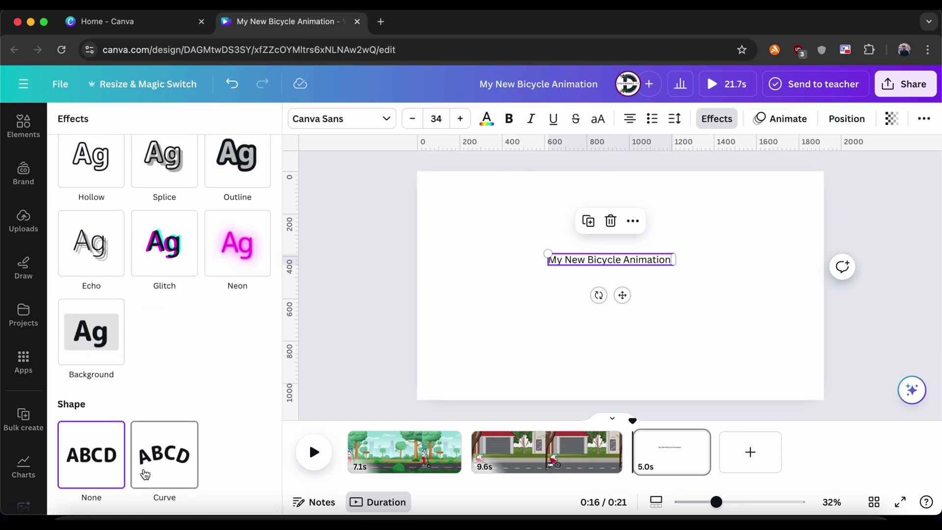
scroll(145, 473, down, 1)
drag(173, 489, 182, 507)
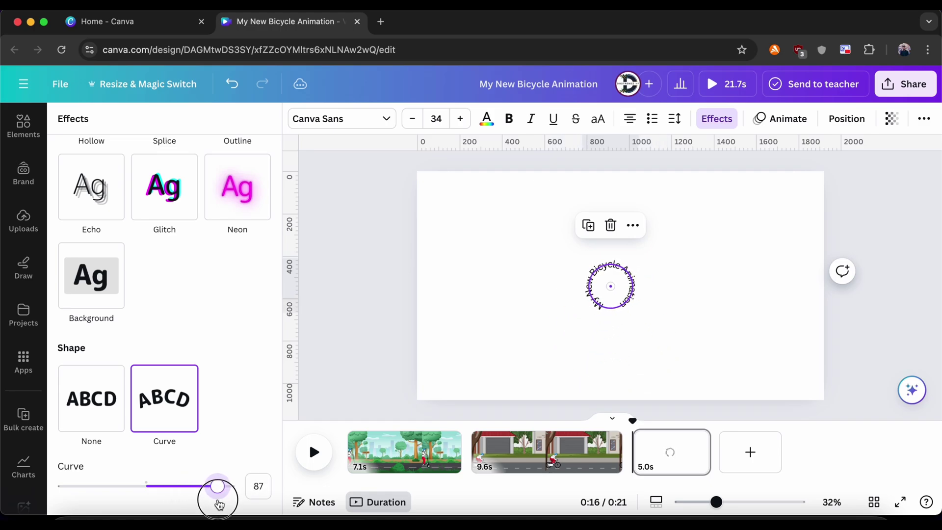
drag(581, 256, 503, 182)
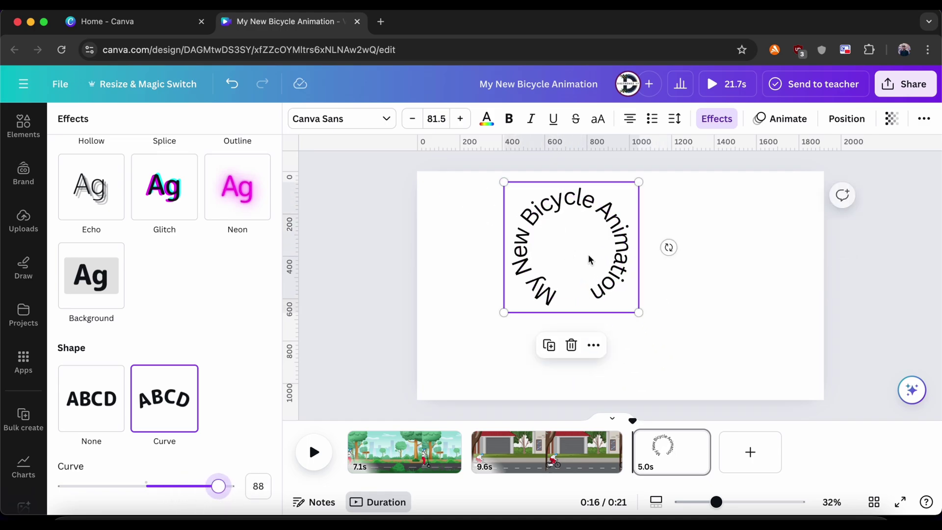
drag(606, 264, 639, 316)
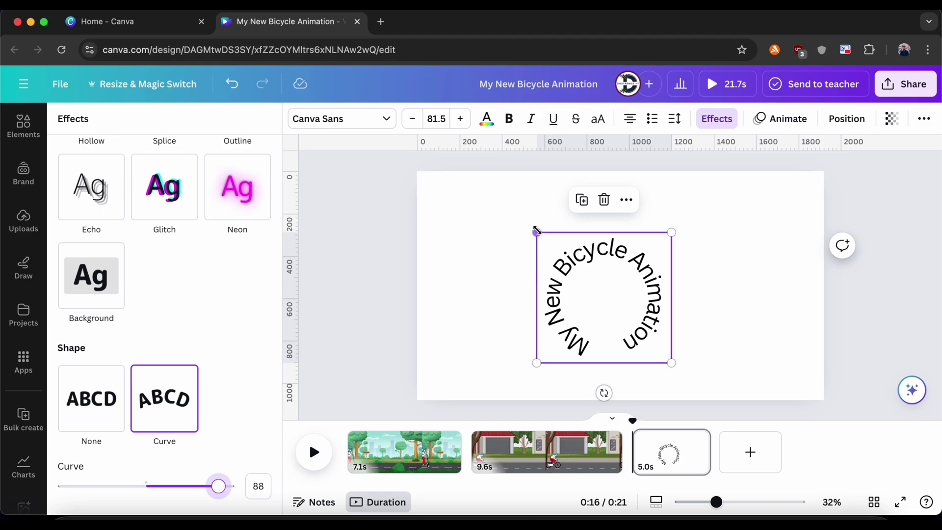
drag(536, 231, 459, 181)
drag(630, 284, 651, 291)
Step: Make the circular title uppercase, blue and bold, leaving it selected
double_click(651, 291)
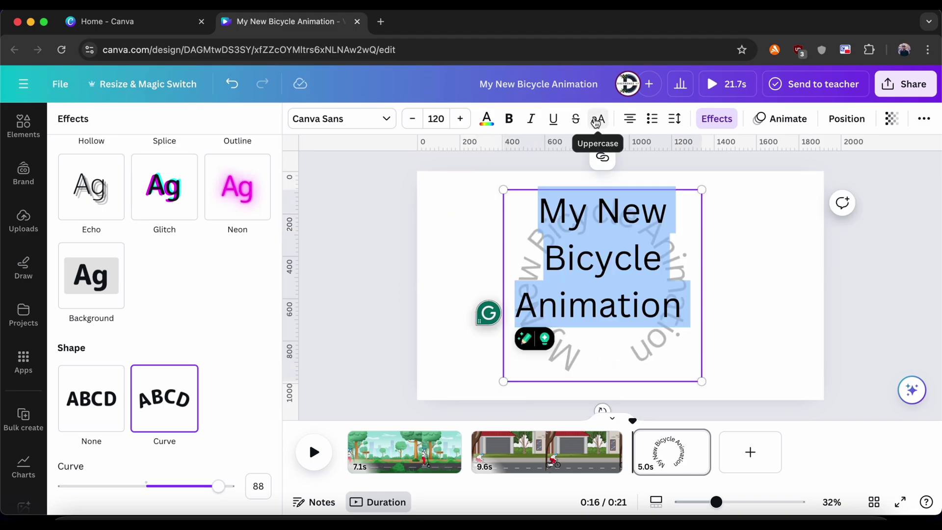
click(596, 119)
key(Escape)
click(486, 119)
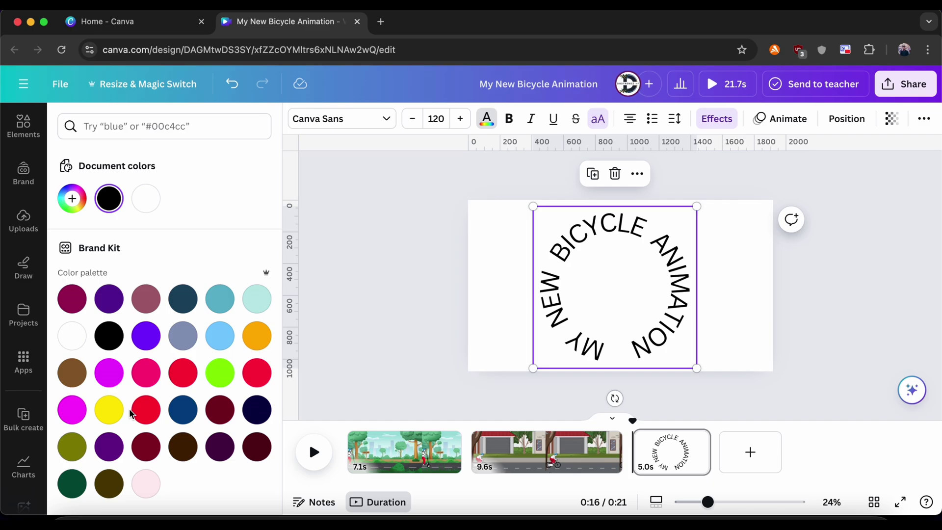
scroll(83, 428, down, 3)
click(219, 425)
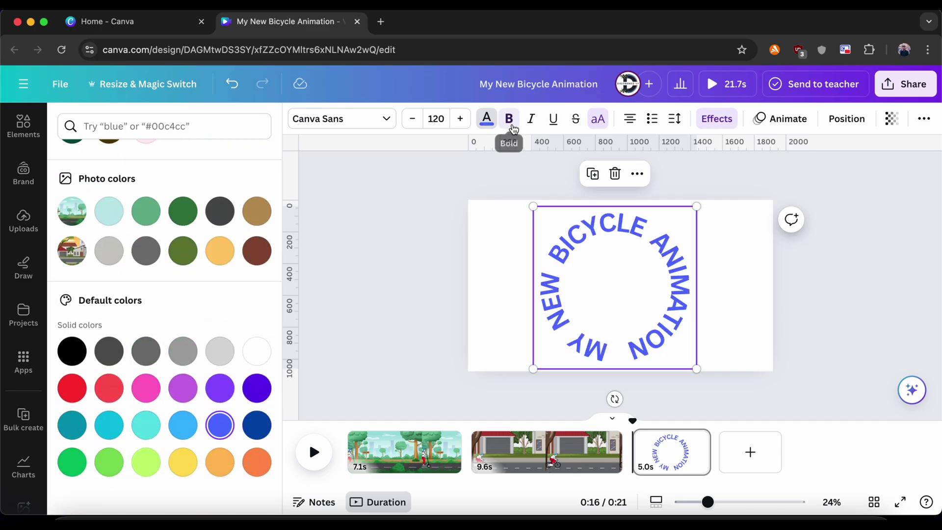
click(413, 277)
scroll(601, 299, up, 2)
click(606, 285)
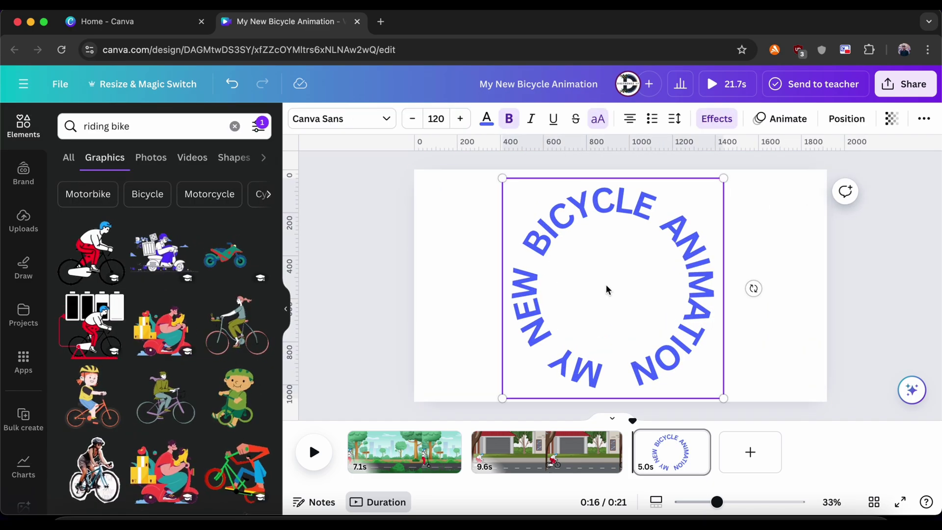
scroll(616, 265, down, 1)
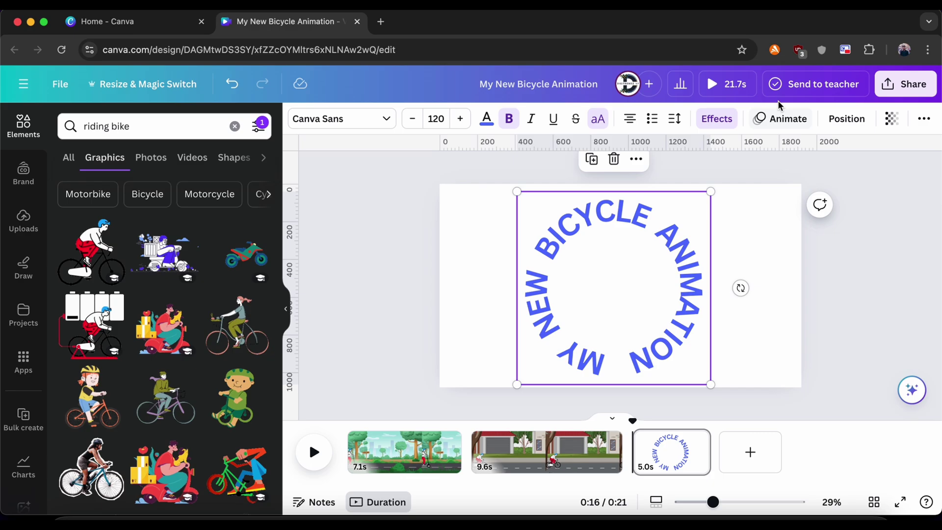
Step: Apply the Burst entrance animation to the curved title and return to riding-bike graphic results
click(789, 124)
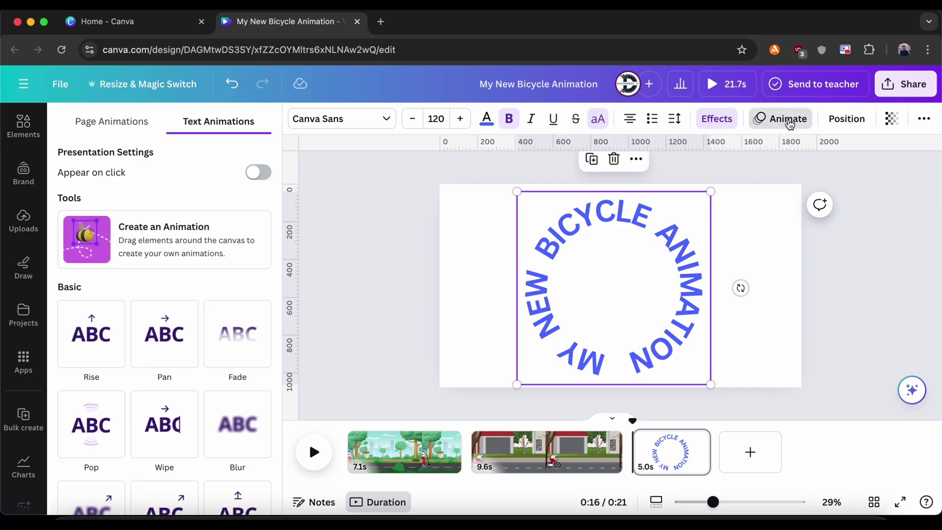
scroll(232, 293, down, 5)
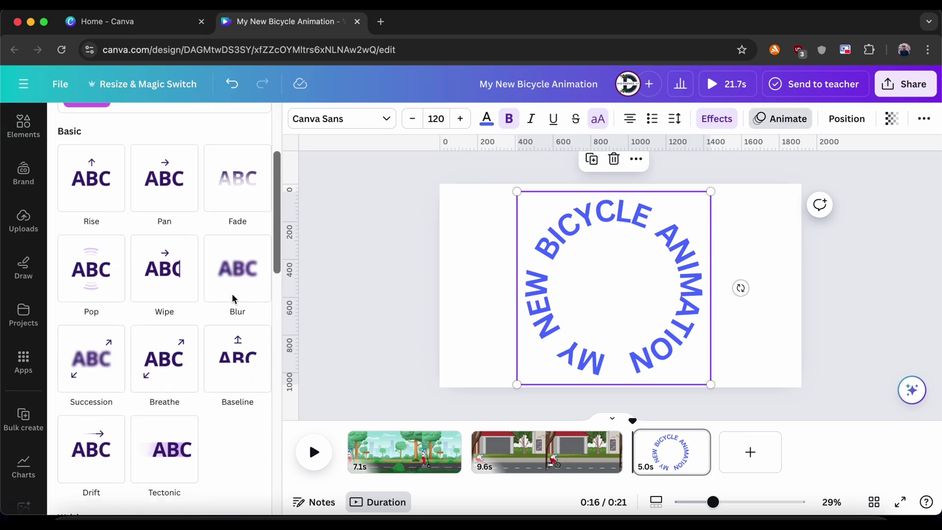
scroll(232, 300, down, 1)
scroll(233, 299, down, 2)
scroll(232, 298, down, 2)
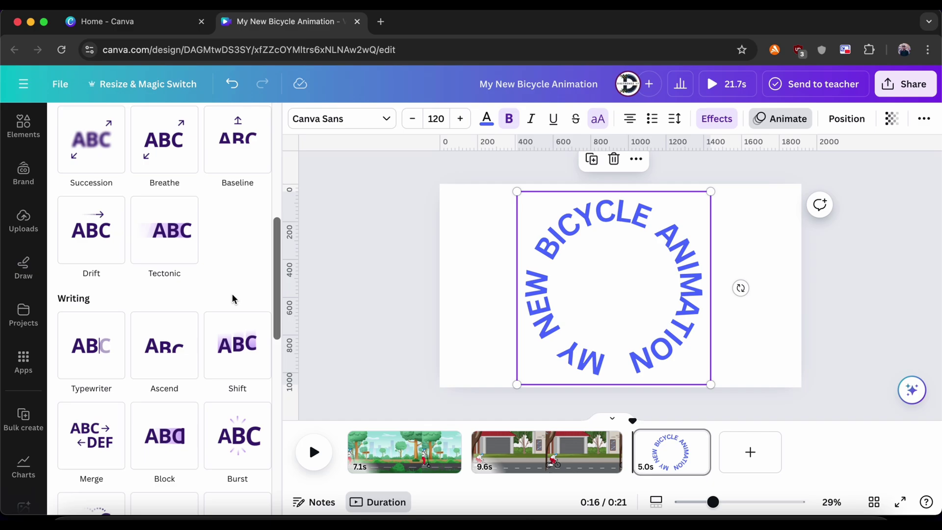
scroll(233, 298, down, 2)
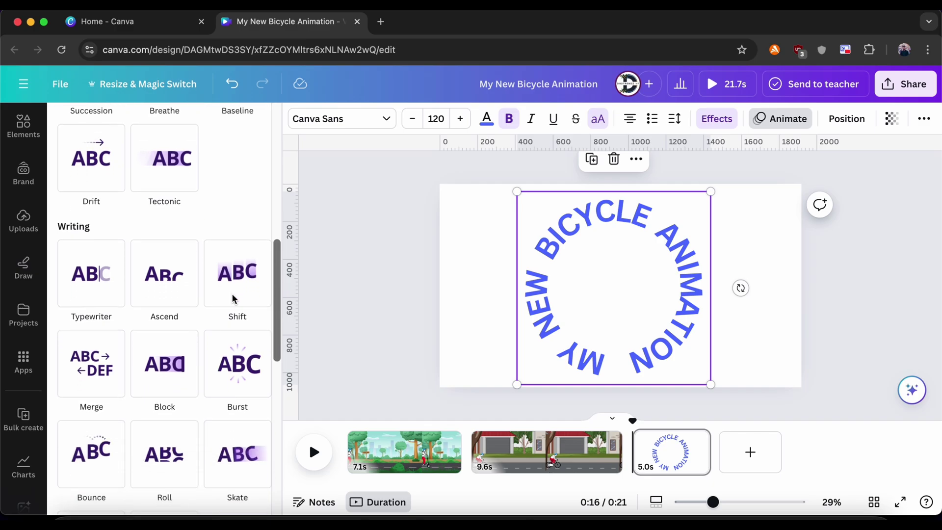
click(233, 355)
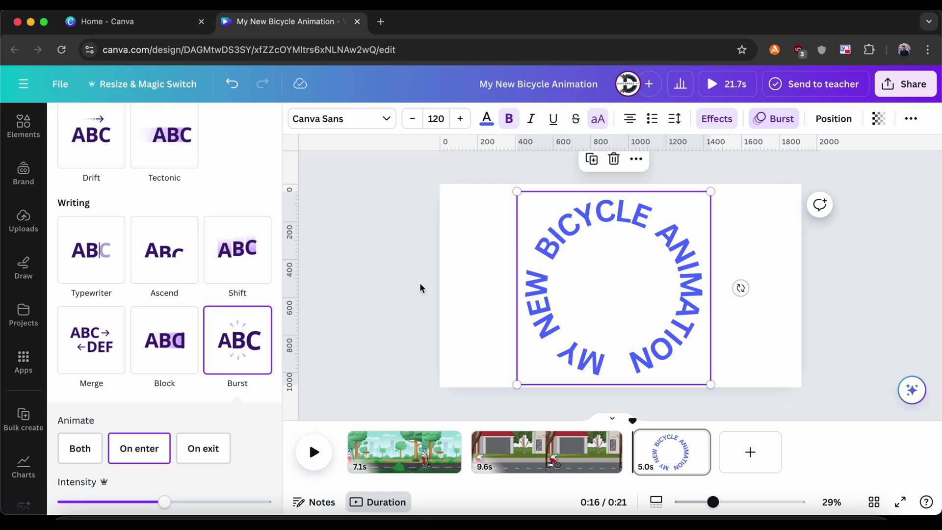
key(Escape)
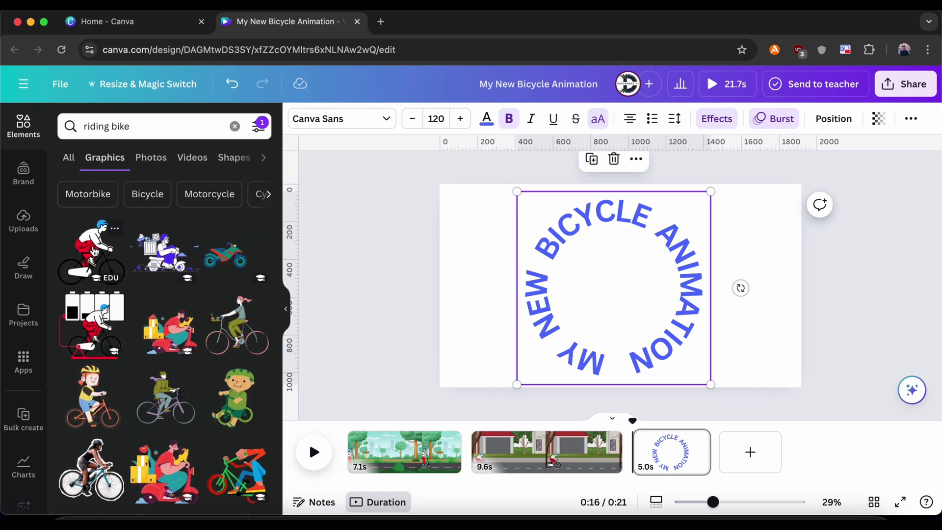
Step: Add the red-trousered cyclist, shrink it and tilt it about -146° onto the circle's bottom-left
click(85, 249)
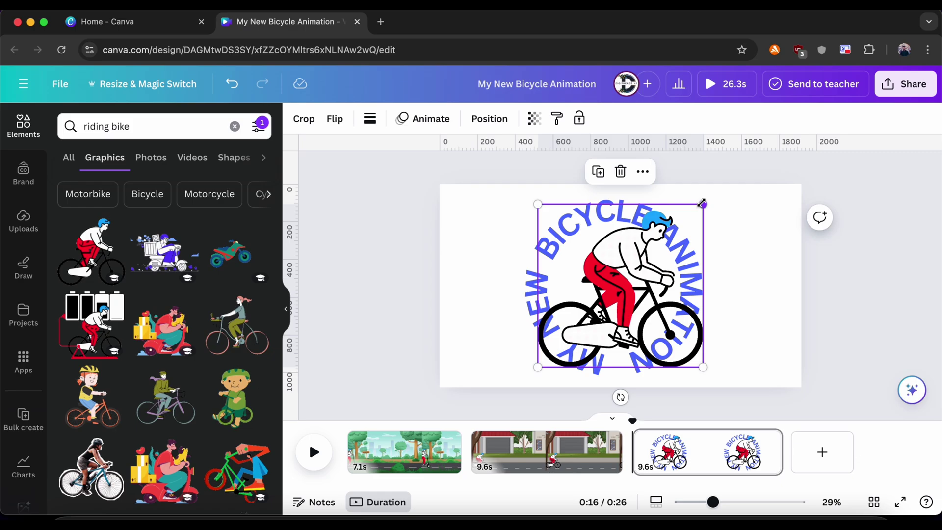
drag(703, 204, 599, 306)
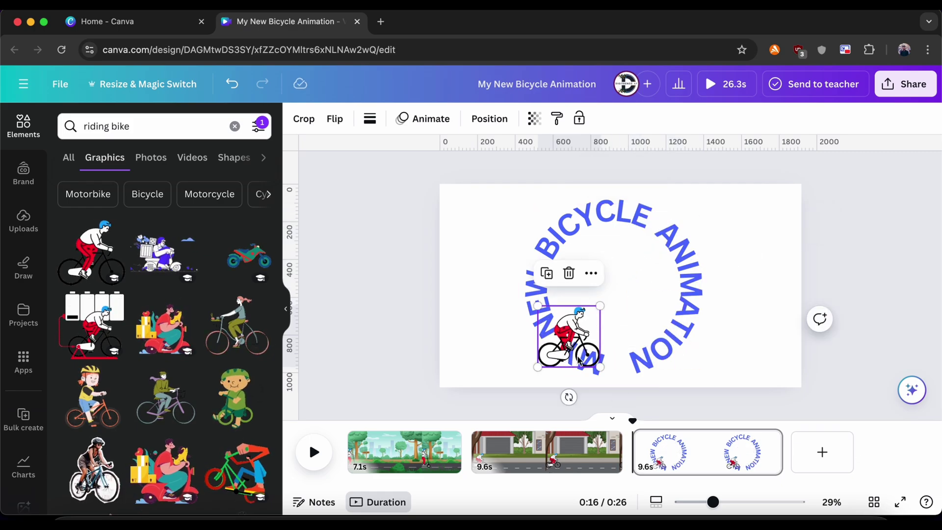
drag(568, 397, 605, 304)
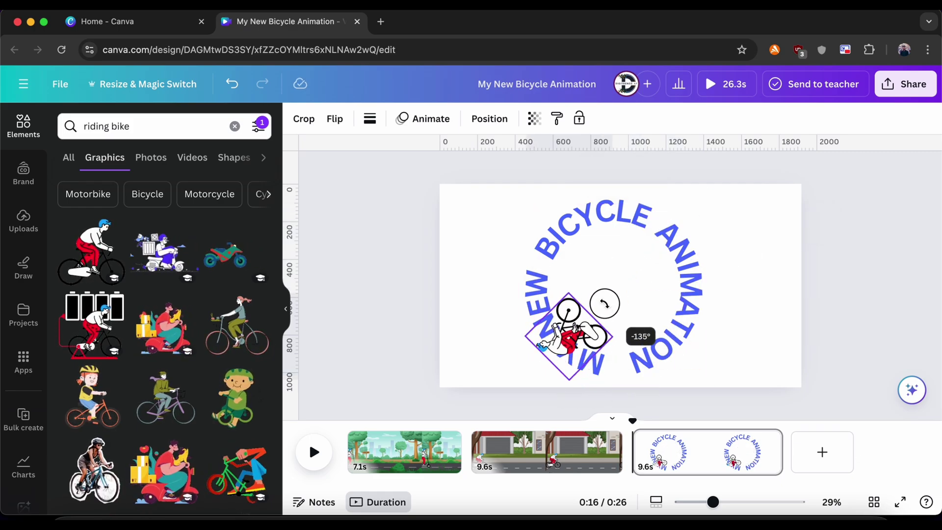
drag(580, 327, 580, 326)
mouse_move(581, 327)
mouse_down()
mouse_move(563, 353)
mouse_move(572, 351)
mouse_up()
drag(562, 390, 563, 390)
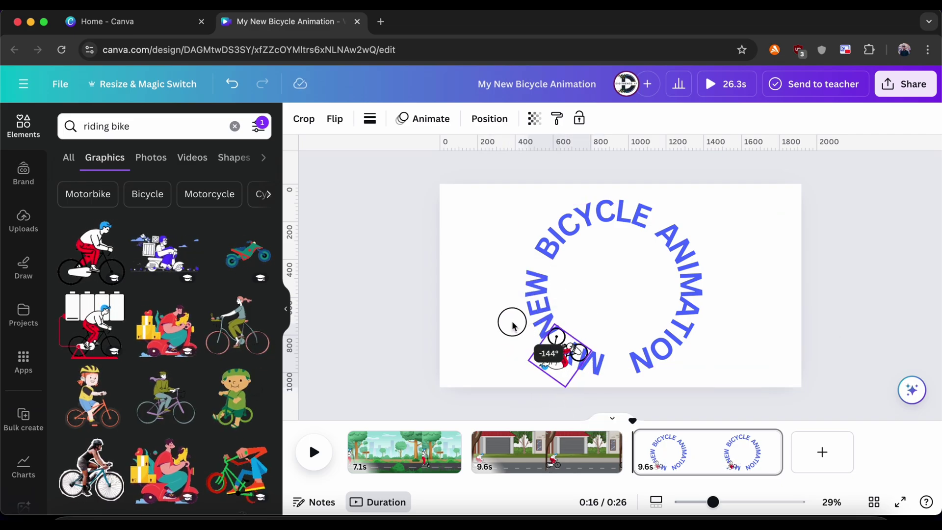
drag(513, 325, 513, 325)
click(557, 347)
click(658, 331)
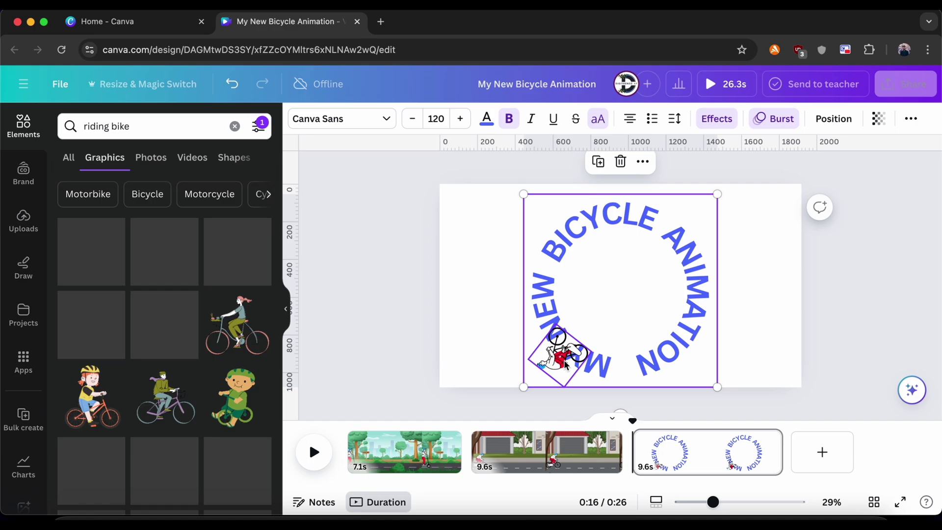
drag(565, 362, 581, 371)
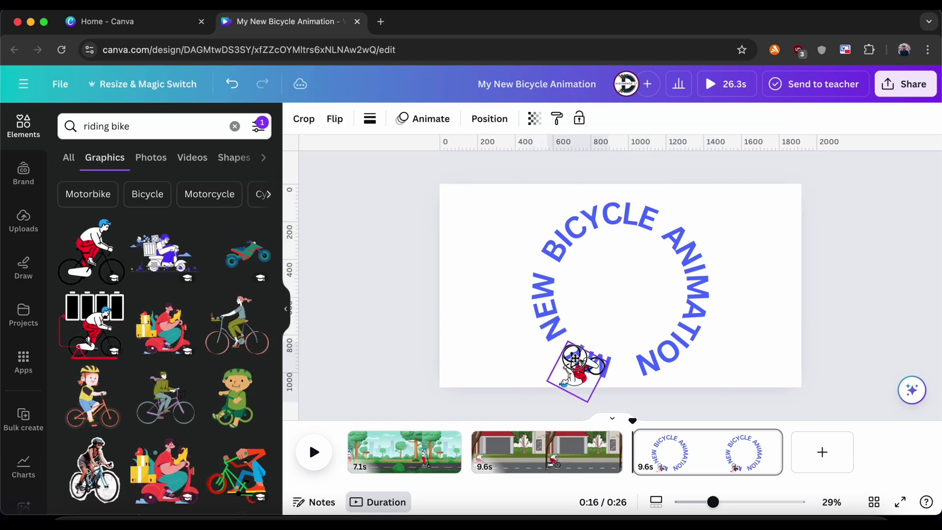
drag(573, 358, 563, 358)
drag(522, 336, 522, 335)
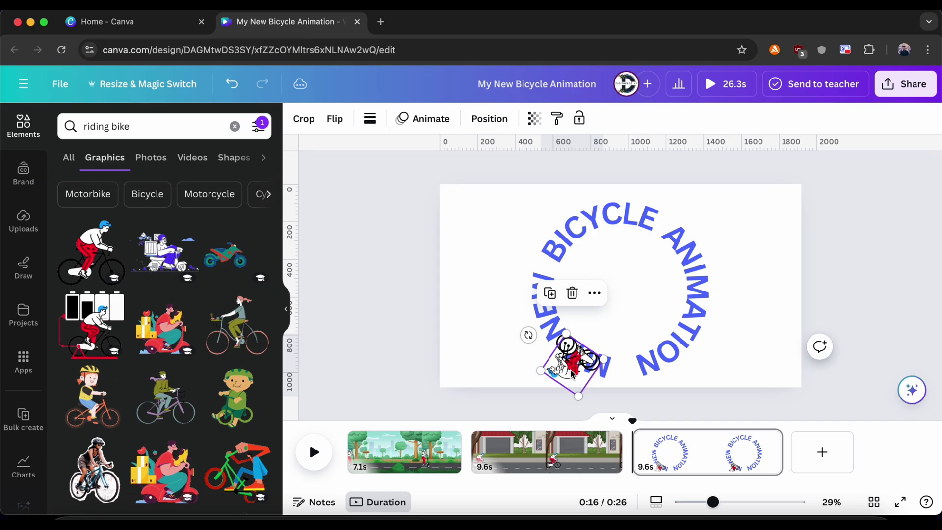
Step: Duplicate the cyclist onto the circle's top-right and bring up its context menu
key(ctrl+d)
drag(572, 373, 659, 237)
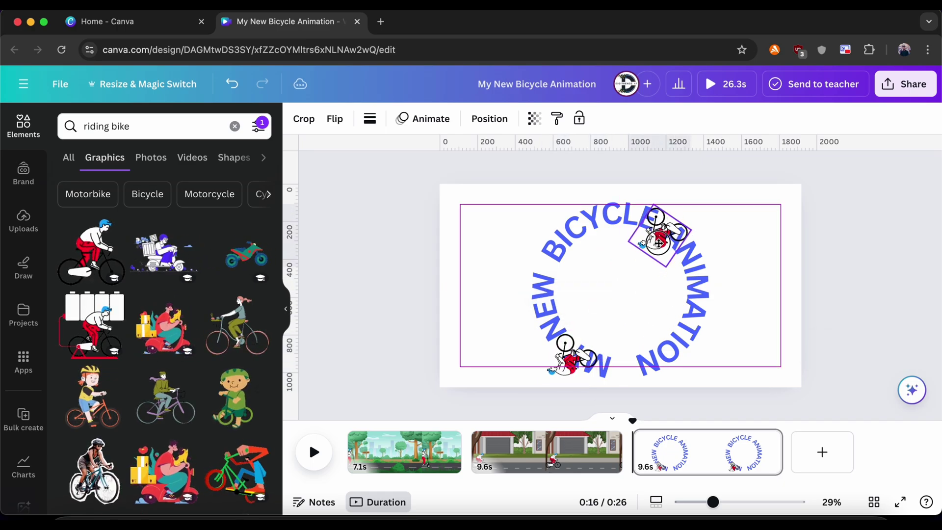
click(568, 357)
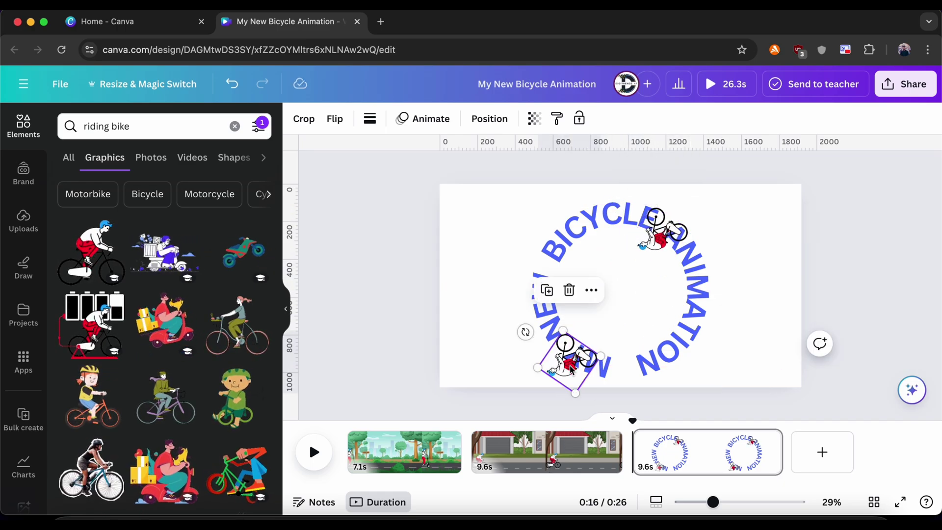
click(614, 311)
click(685, 221)
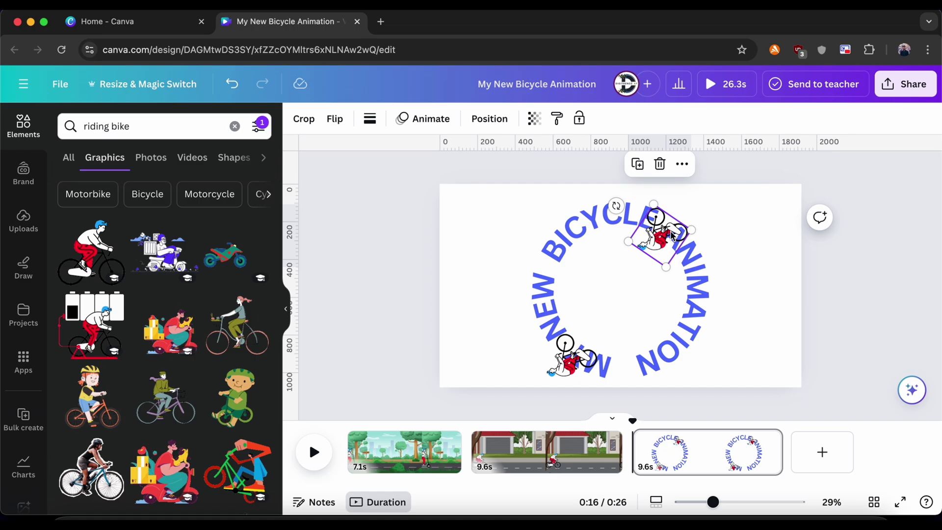
right_click(671, 233)
Step: In the layers list, select both cyclist layers, group them, and reselect the group
click(572, 465)
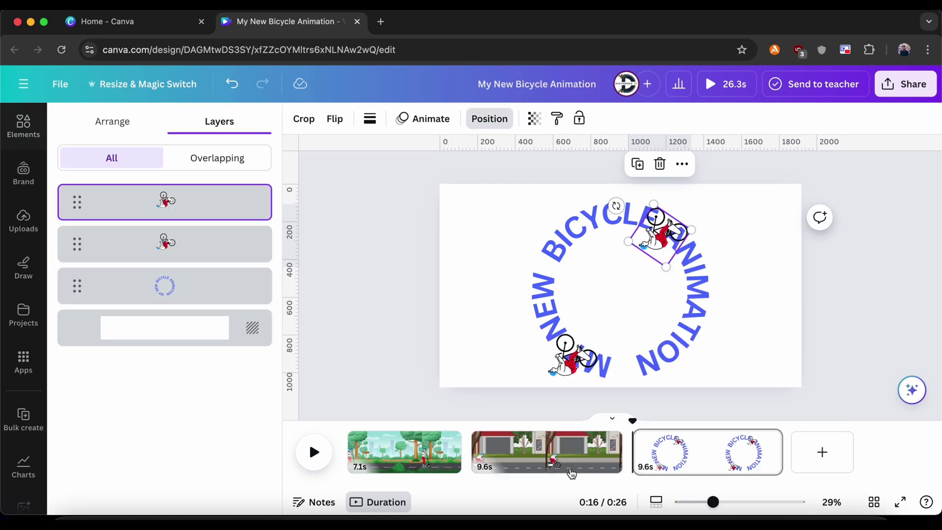
shift+click(206, 249)
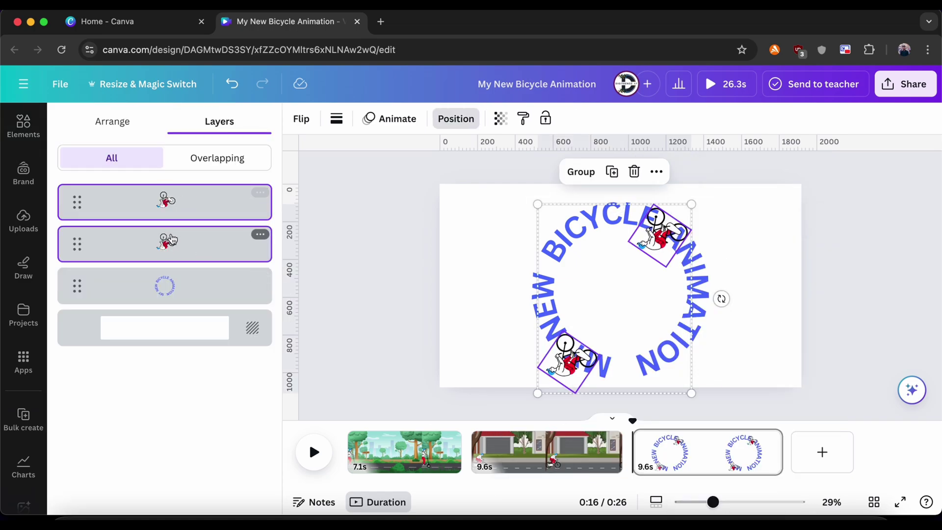
click(581, 171)
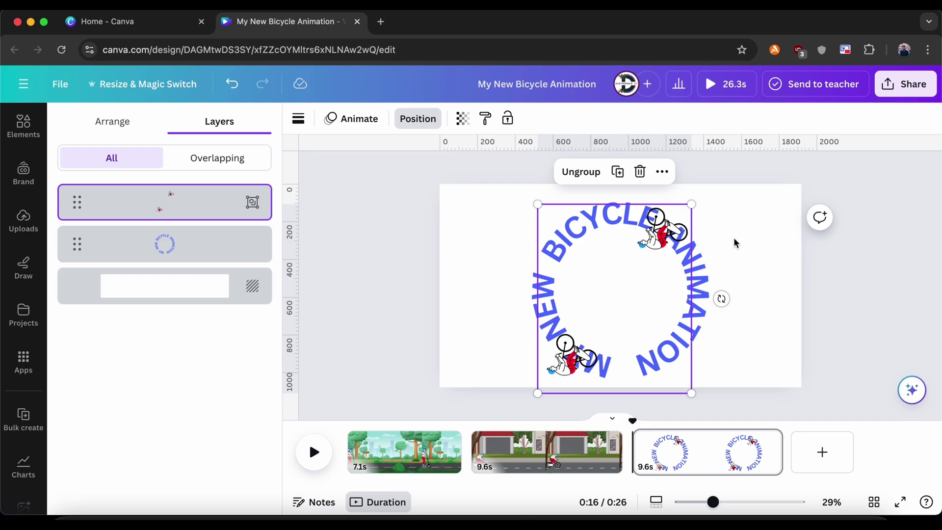
click(743, 245)
click(672, 240)
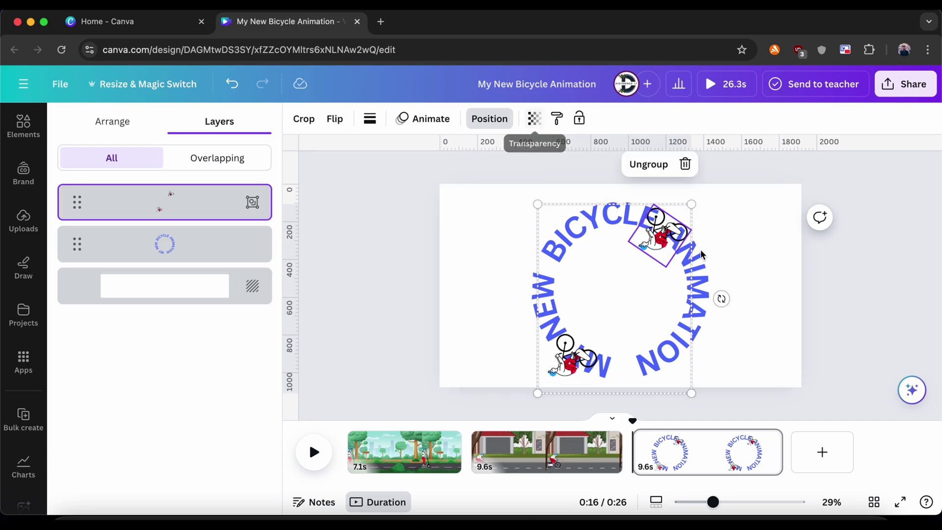
click(750, 275)
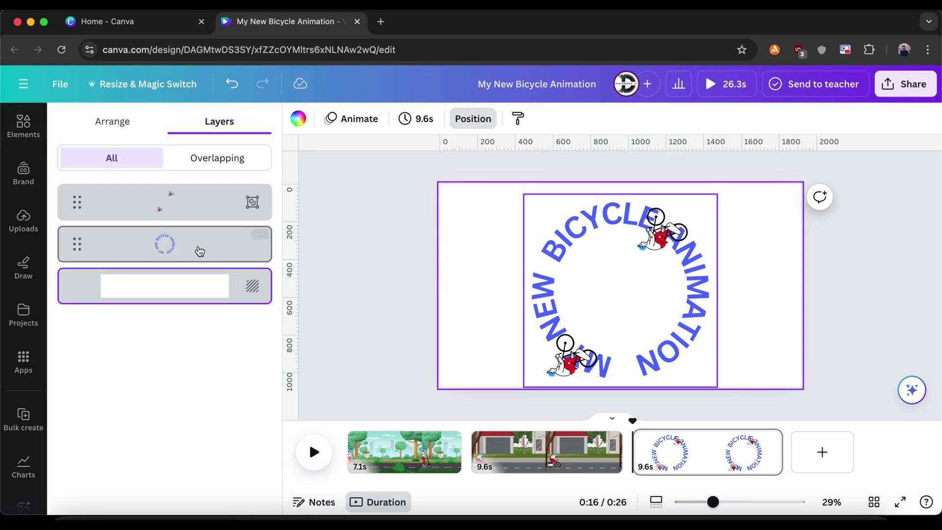
click(180, 210)
Step: Give the cyclist group a Rotate motion effect with speed set near maximum
click(354, 119)
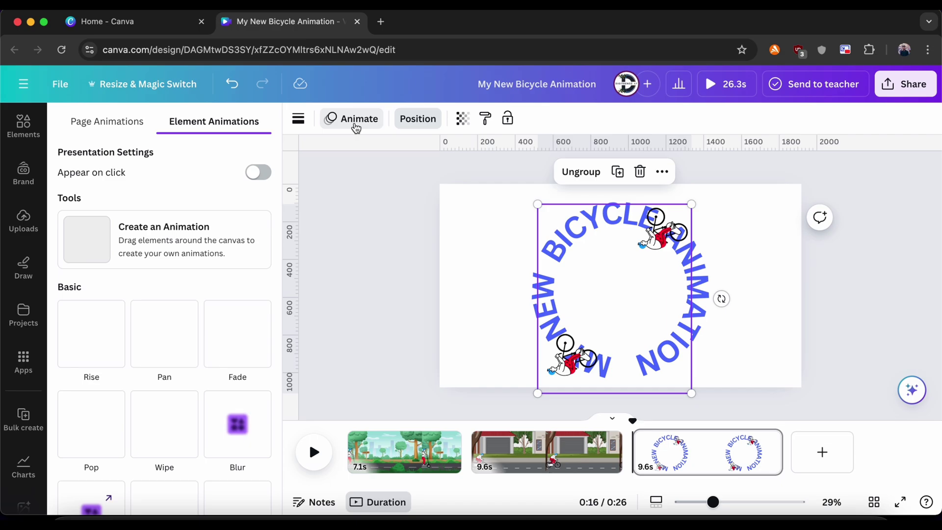
scroll(126, 362, down, 2)
scroll(128, 362, down, 3)
scroll(128, 362, down, 2)
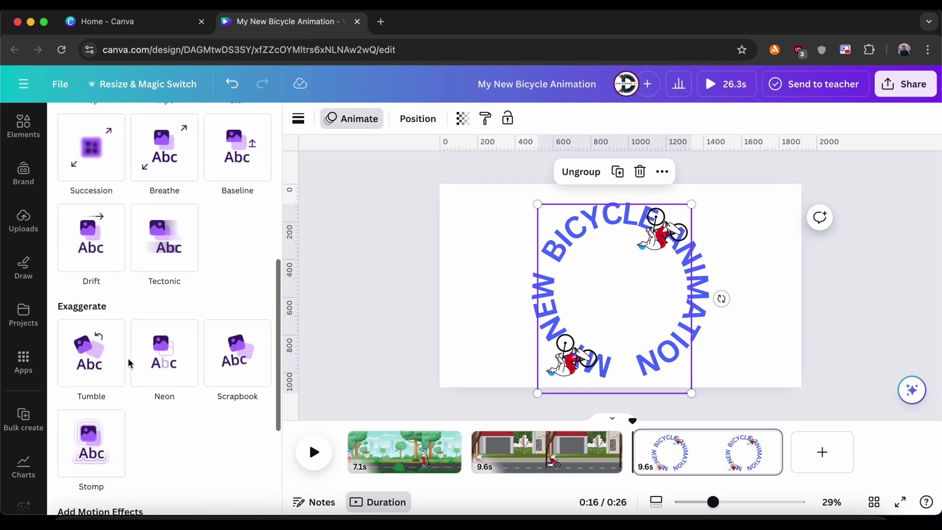
scroll(128, 362, down, 3)
click(89, 366)
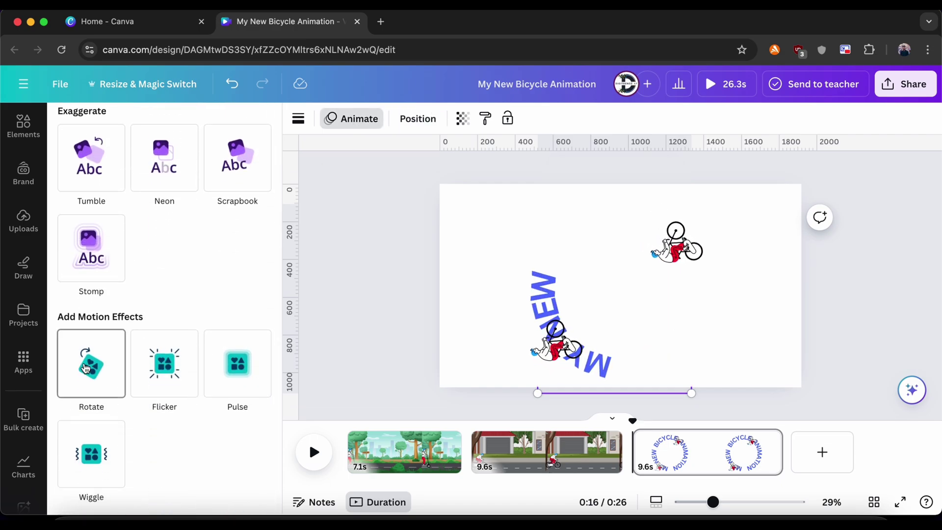
click(87, 368)
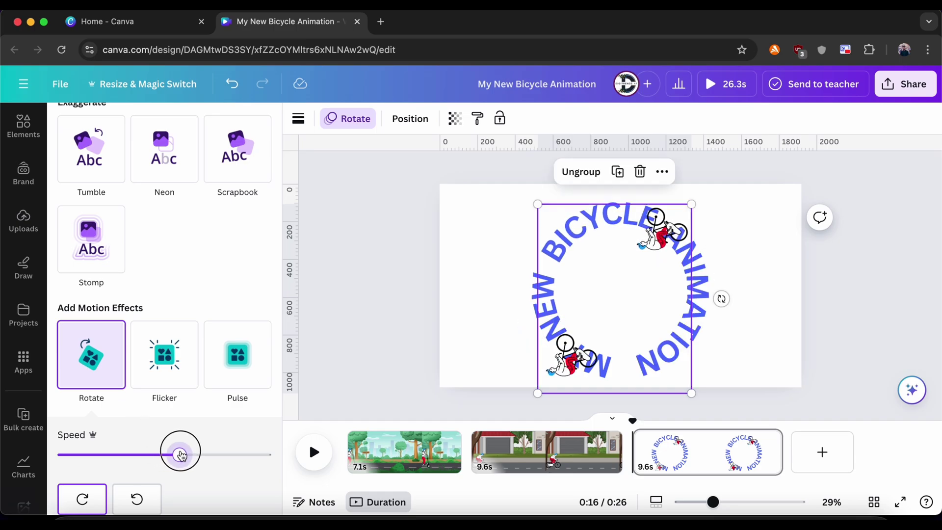
mouse_move(254, 455)
mouse_down()
mouse_move(217, 458)
mouse_move(238, 459)
mouse_up()
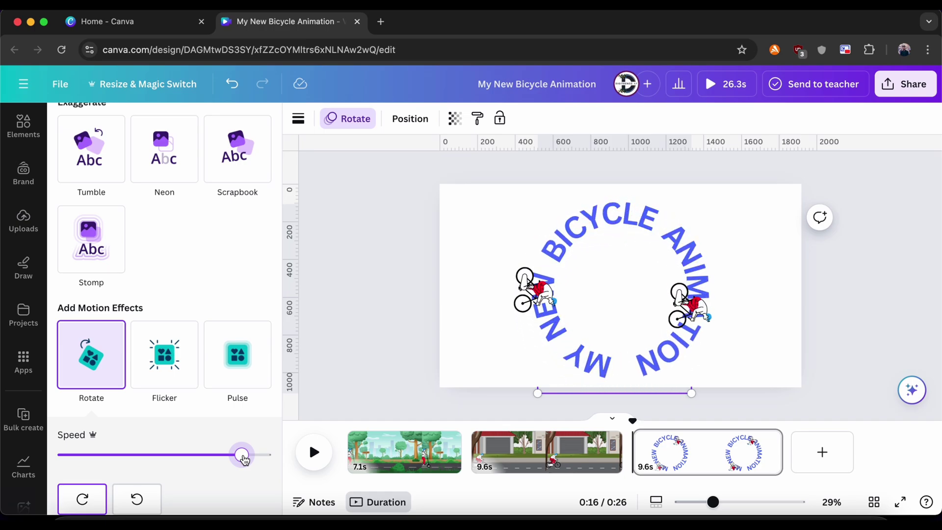
drag(243, 460, 248, 460)
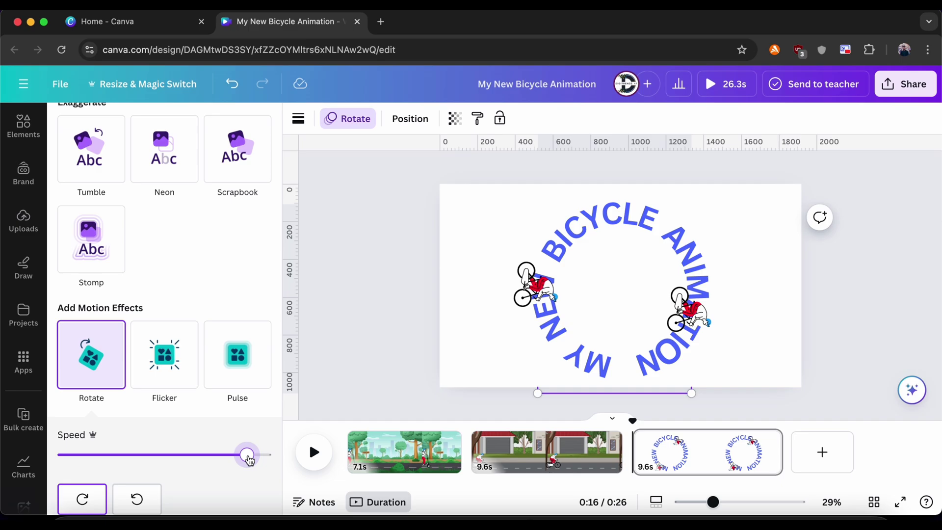
drag(247, 459, 252, 460)
scroll(231, 479, down, 2)
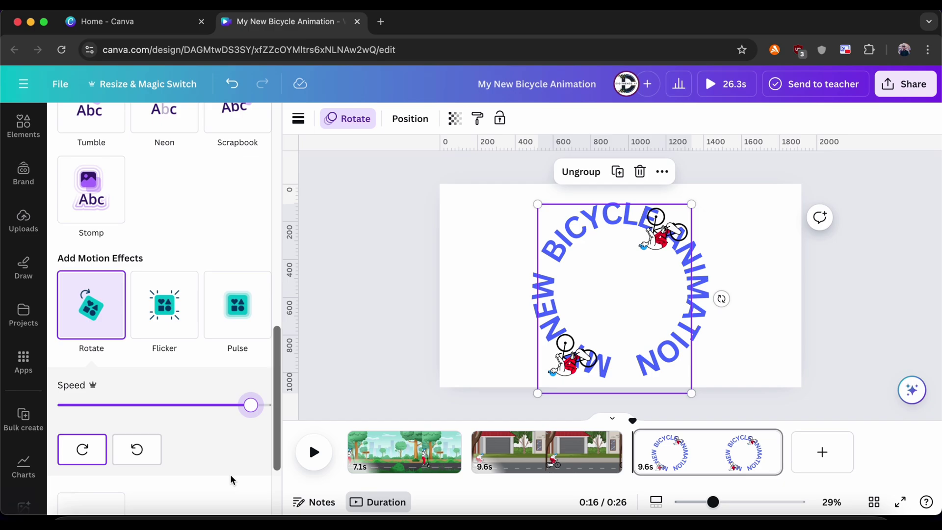
click(404, 374)
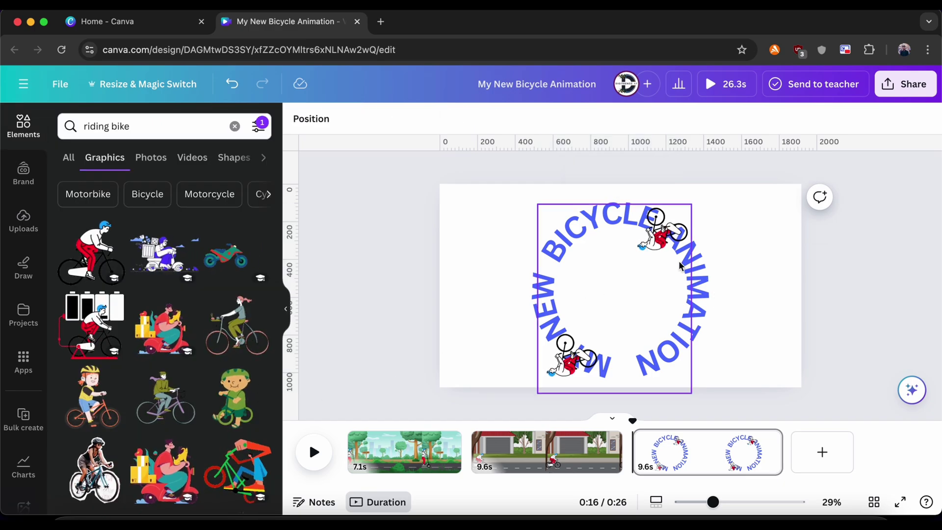
Step: Make the top-right cyclist inside the group fully transparent
click(662, 238)
click(534, 118)
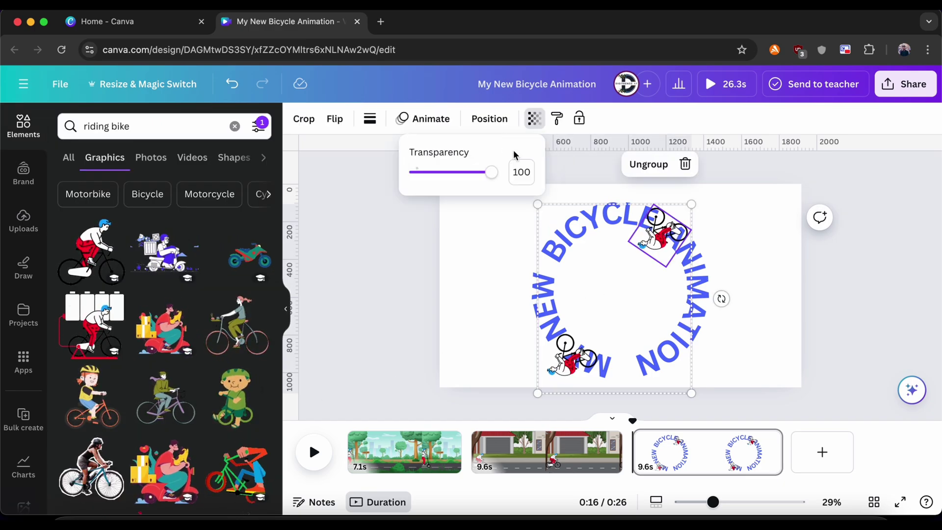
drag(495, 171, 392, 181)
click(474, 266)
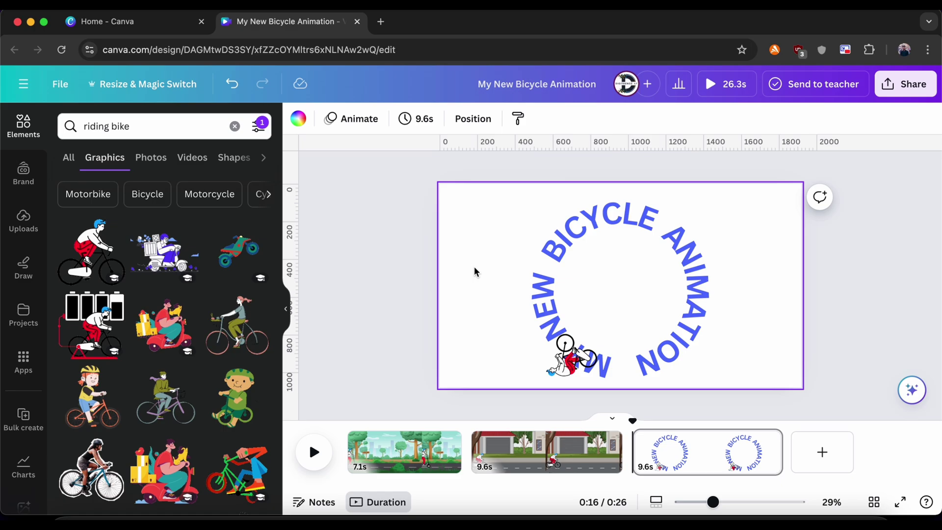
Step: Play and stop the page 3 preview of the cyclist circling the title
click(558, 338)
click(315, 453)
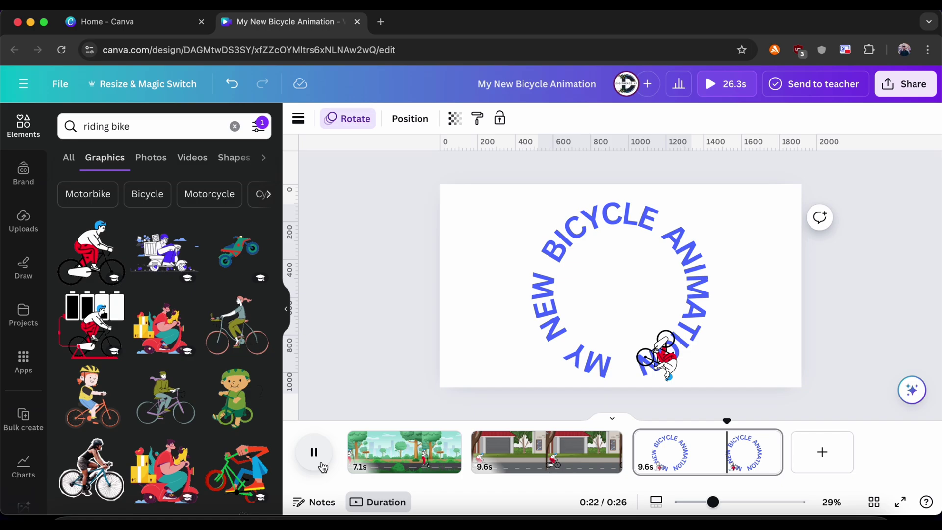
click(313, 452)
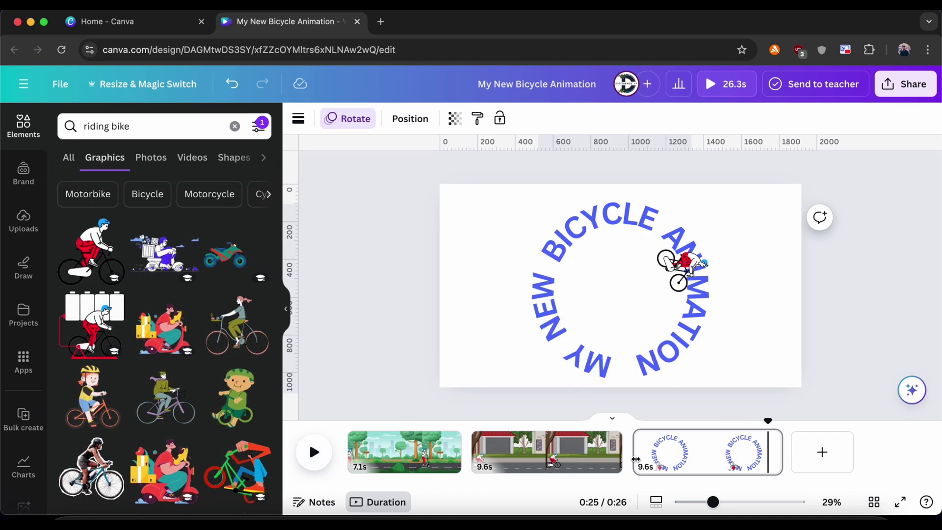
click(692, 280)
Step: Trim the cyclist group's timing bar to about 3.0 seconds and replay the page
right_click(580, 366)
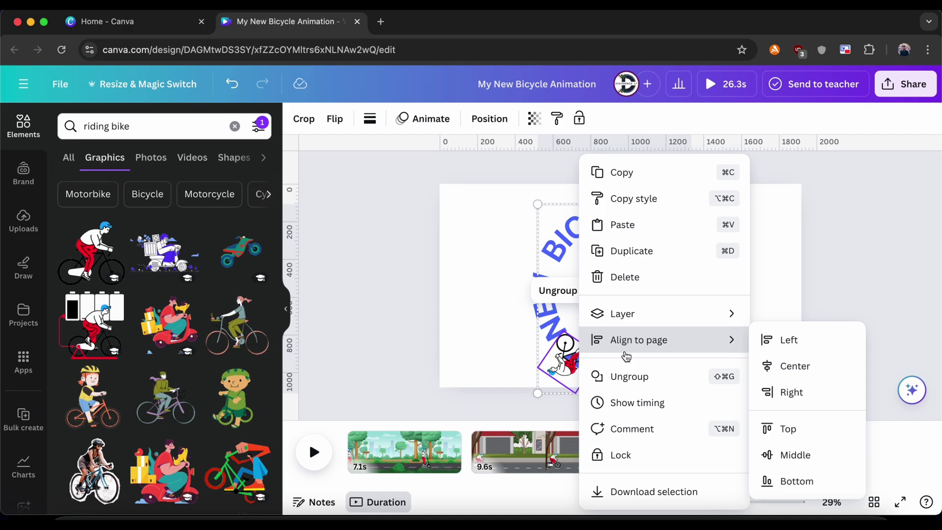
click(638, 403)
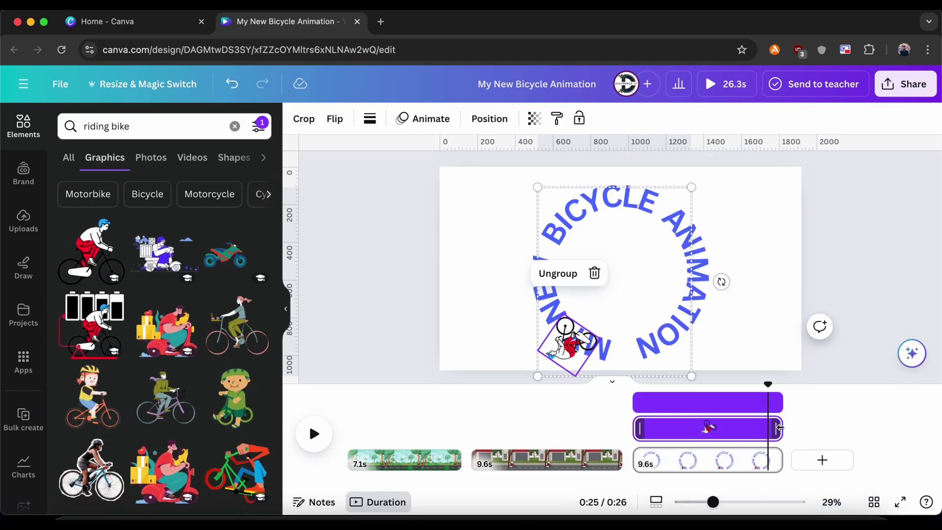
mouse_move(778, 427)
mouse_down()
mouse_move(637, 440)
mouse_move(664, 438)
mouse_up()
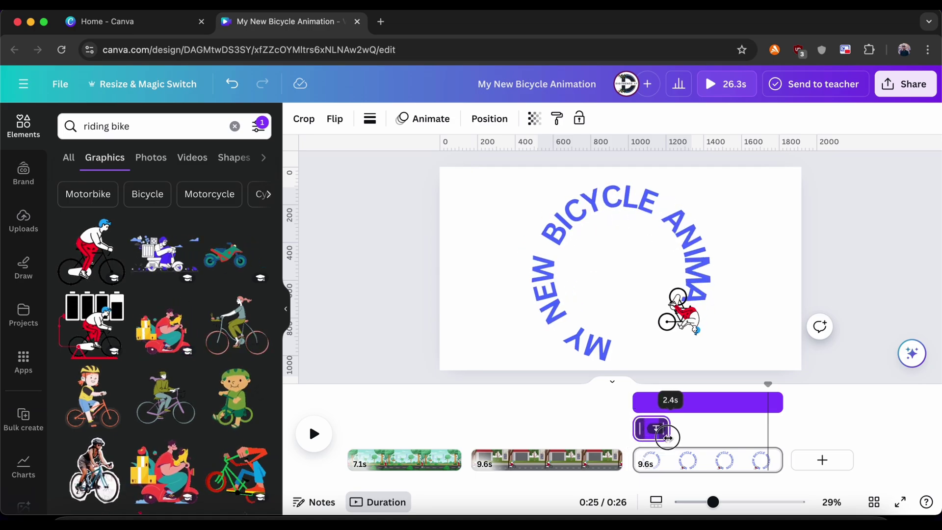
drag(664, 437, 678, 437)
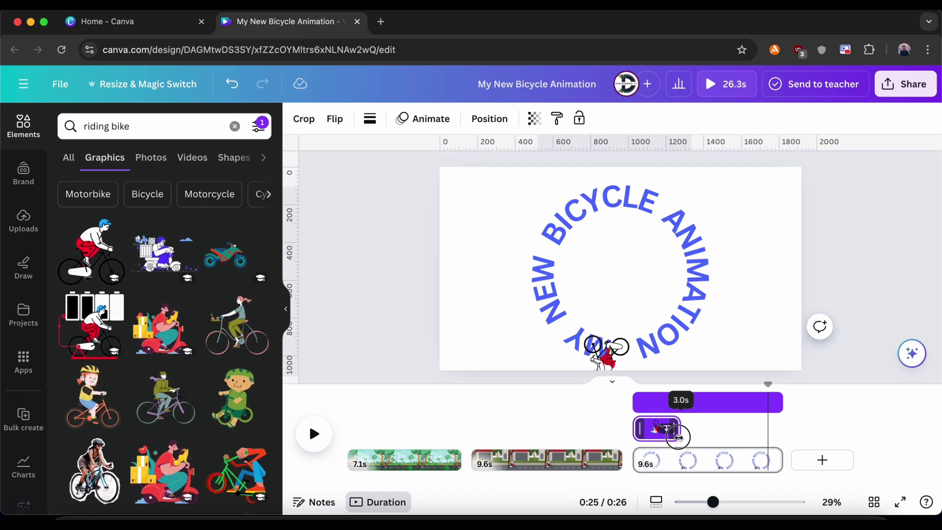
drag(678, 436, 677, 435)
click(314, 444)
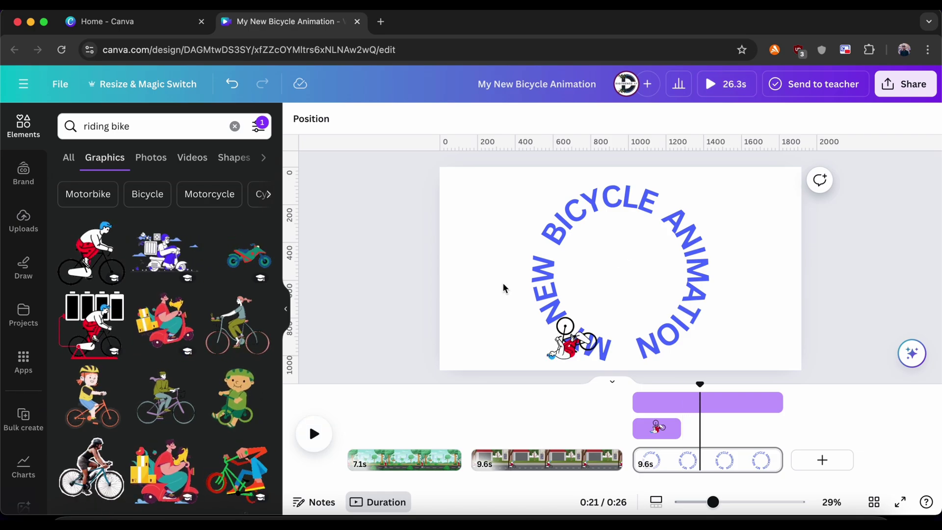
click(97, 128)
Step: Search for a globe, add the dark globe and give it a Pop animation
double_click(97, 128)
key(ctrl+a)
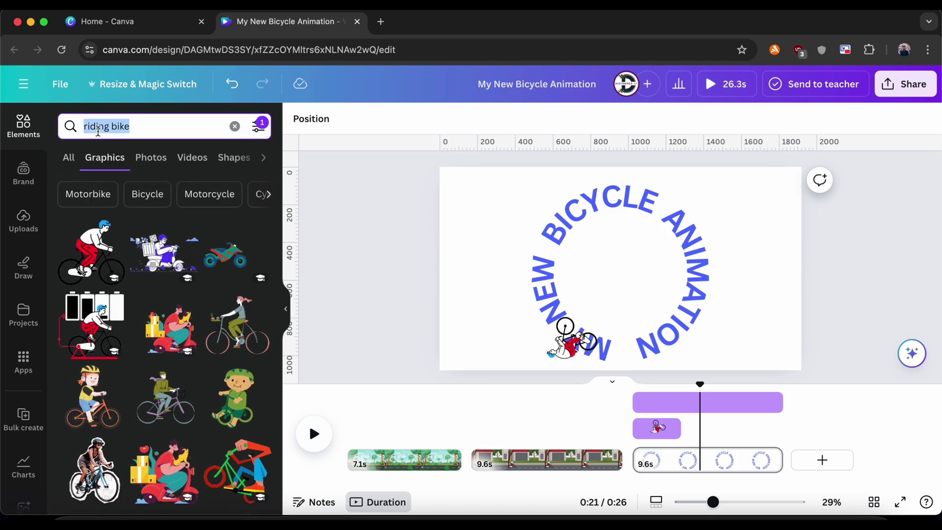
text(globe)
key(Return)
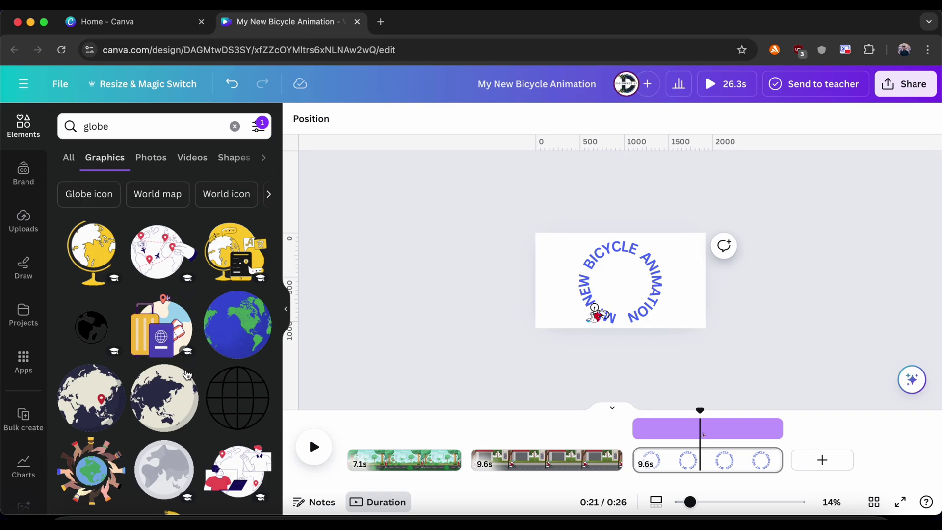
scroll(183, 314, down, 3)
click(164, 289)
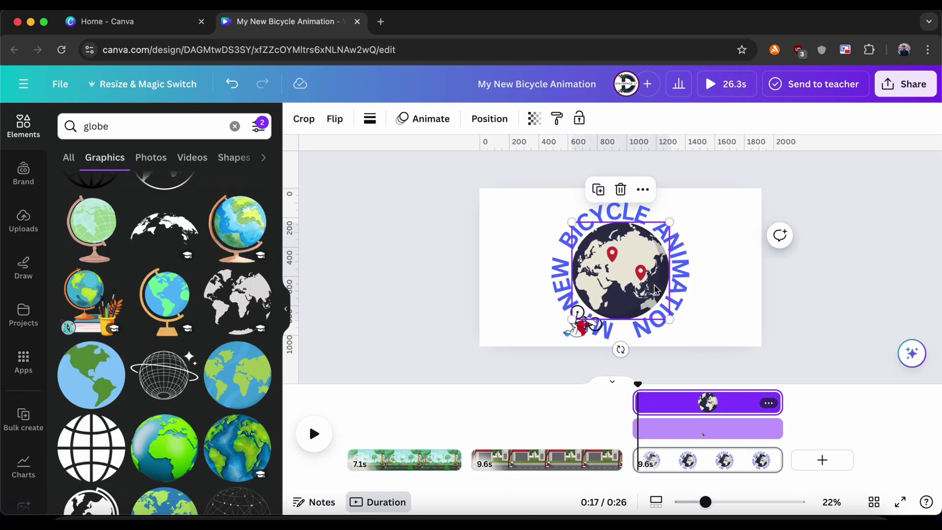
click(427, 120)
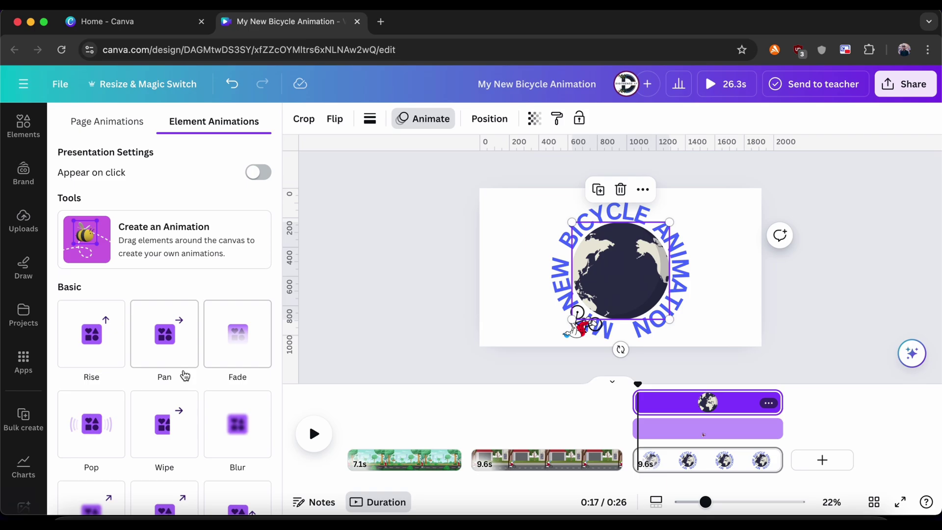
scroll(140, 378, down, 1)
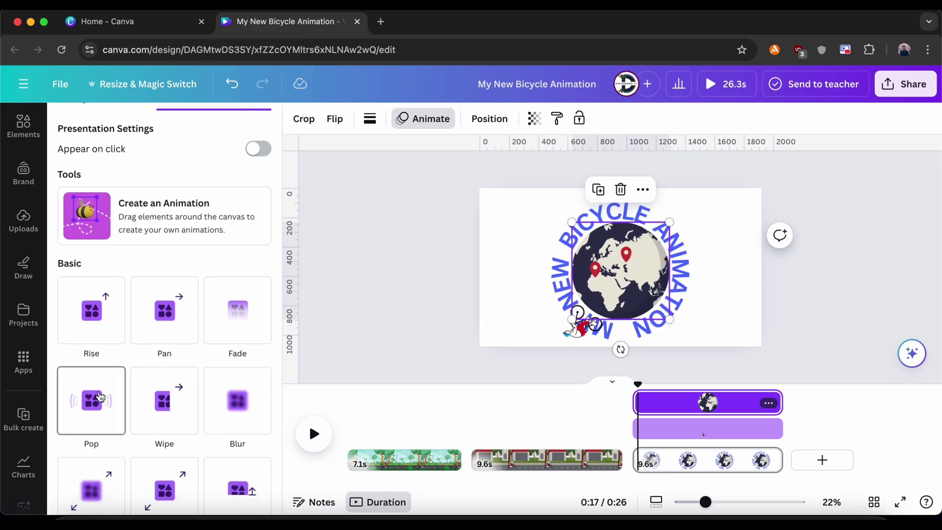
click(99, 397)
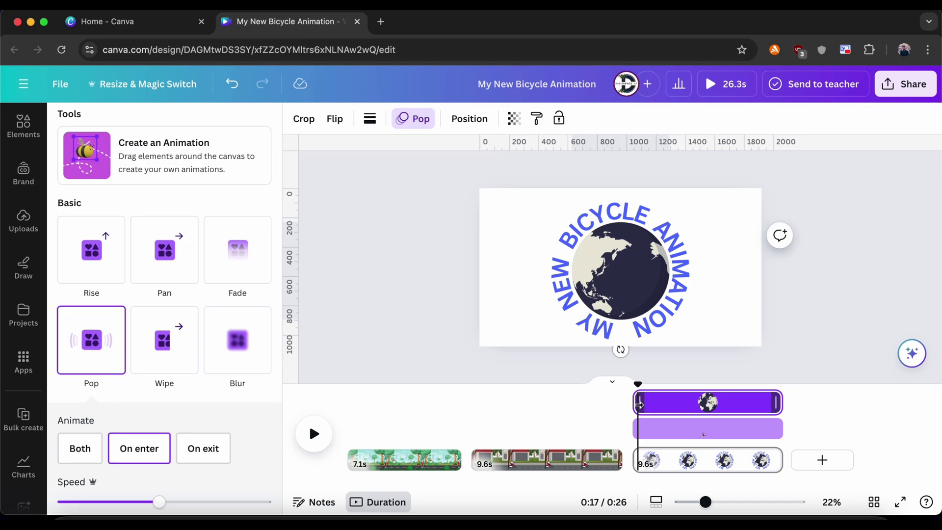
click(315, 434)
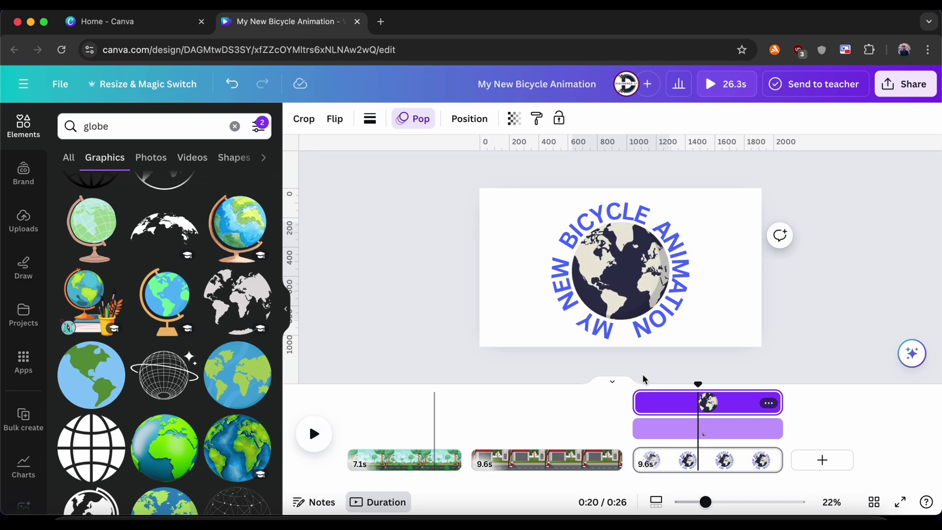
Step: Split page 3 at the playhead and delete the leftover 5.3s part
click(701, 469)
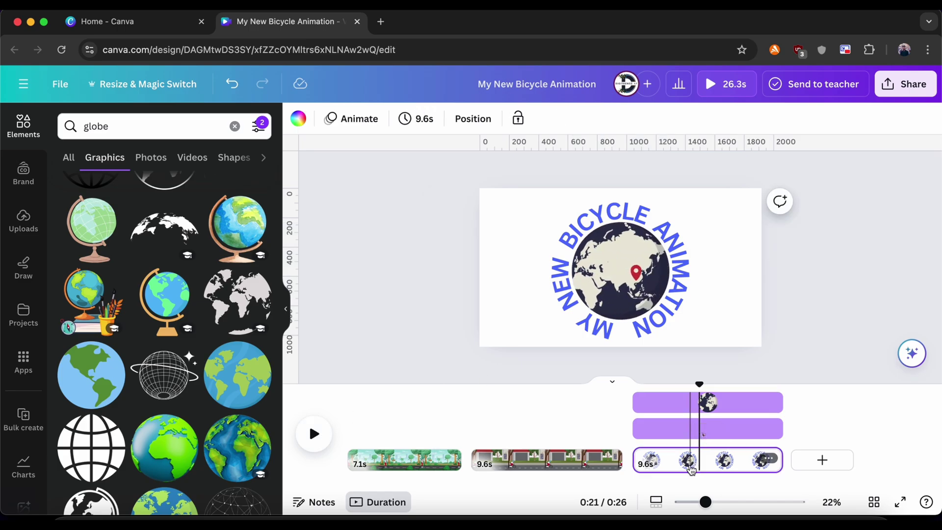
key(s)
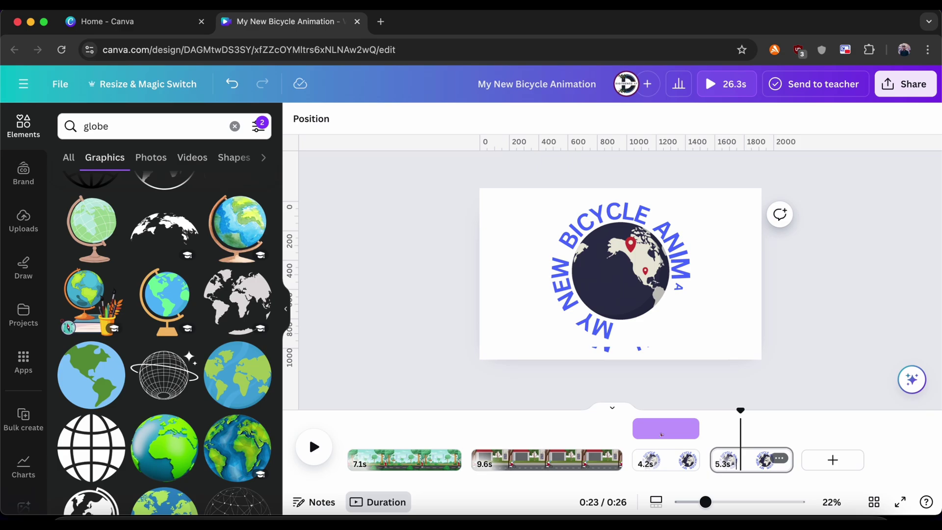
click(758, 469)
key(Delete)
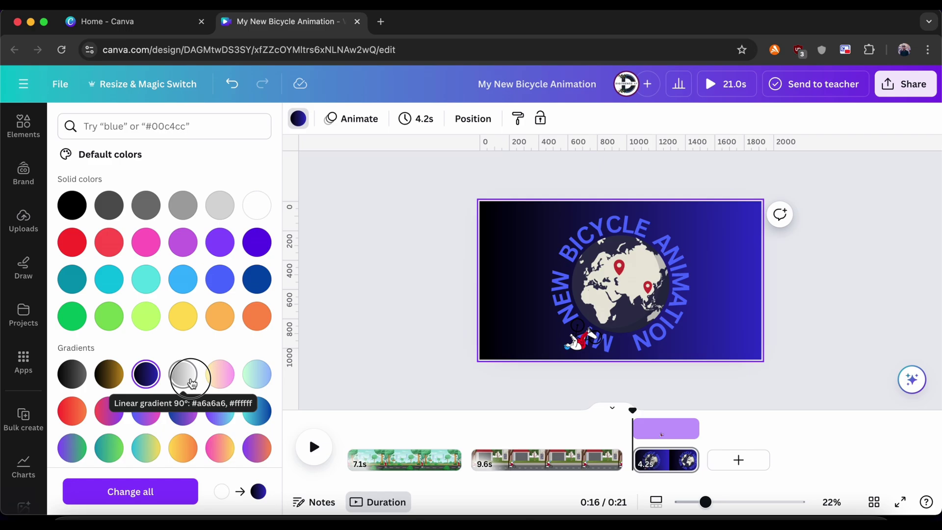
Step: Try teal, red, blue-purple and purple-teal gradients, then settle on solid yellow
click(111, 452)
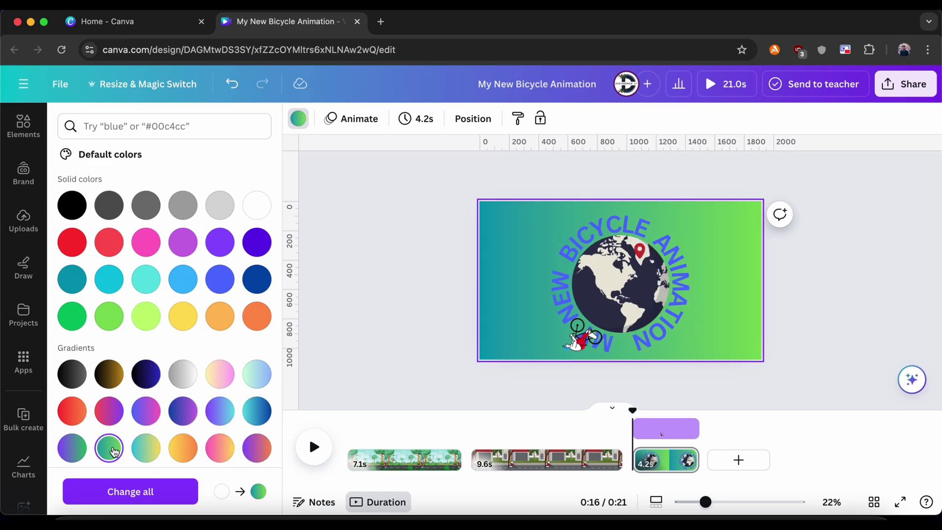
click(72, 411)
click(182, 410)
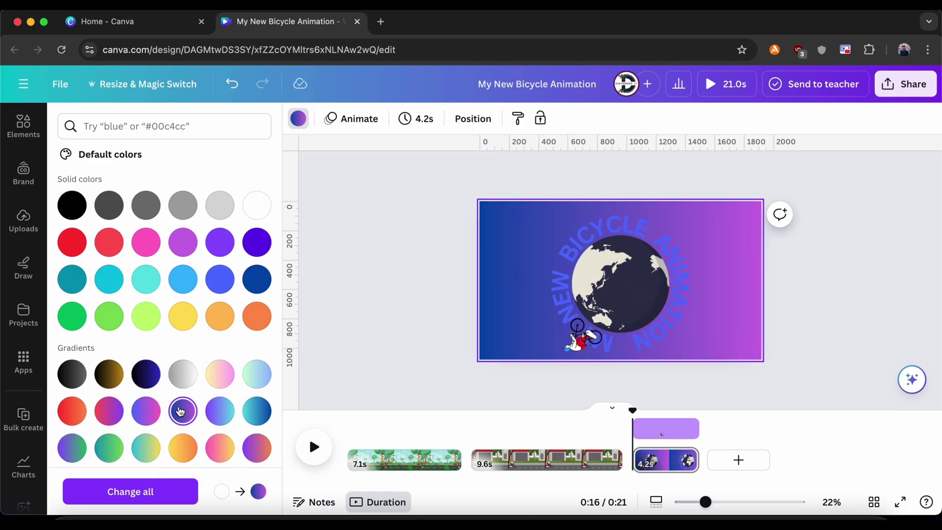
click(223, 411)
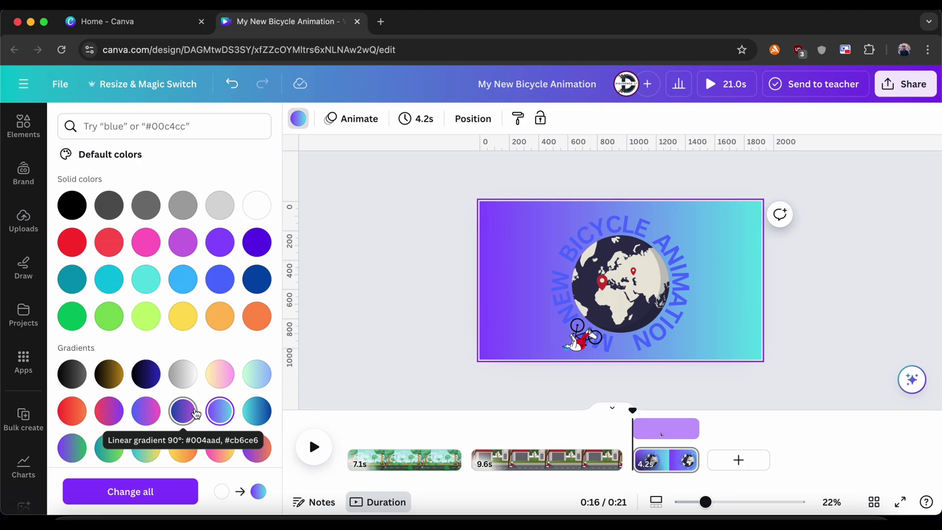
click(185, 317)
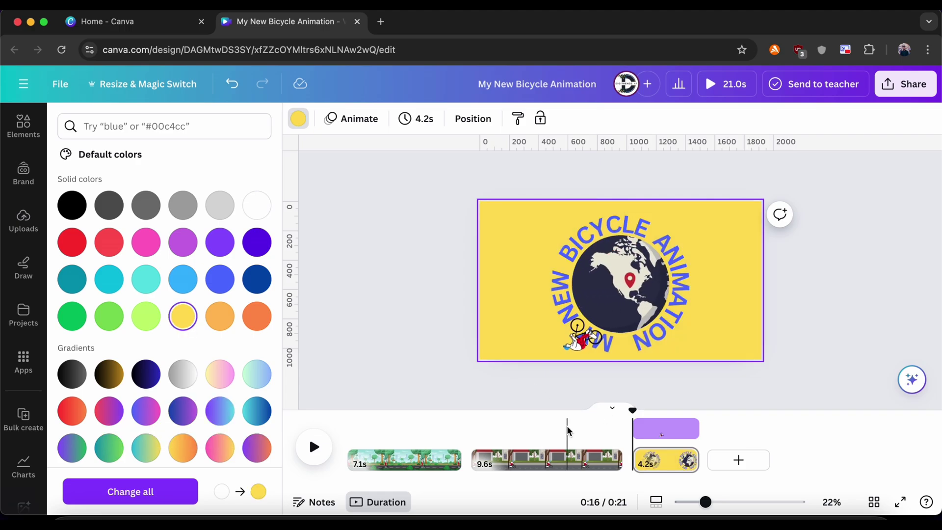
click(430, 381)
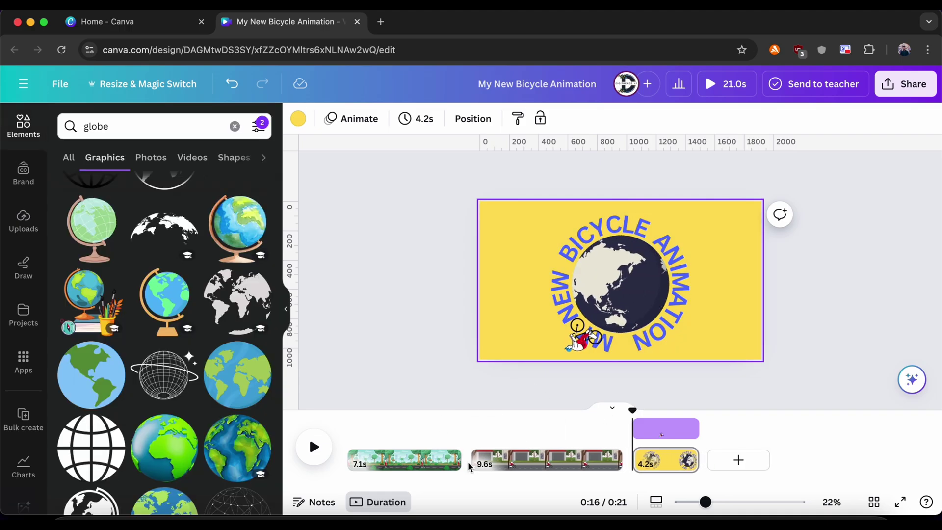
click(474, 470)
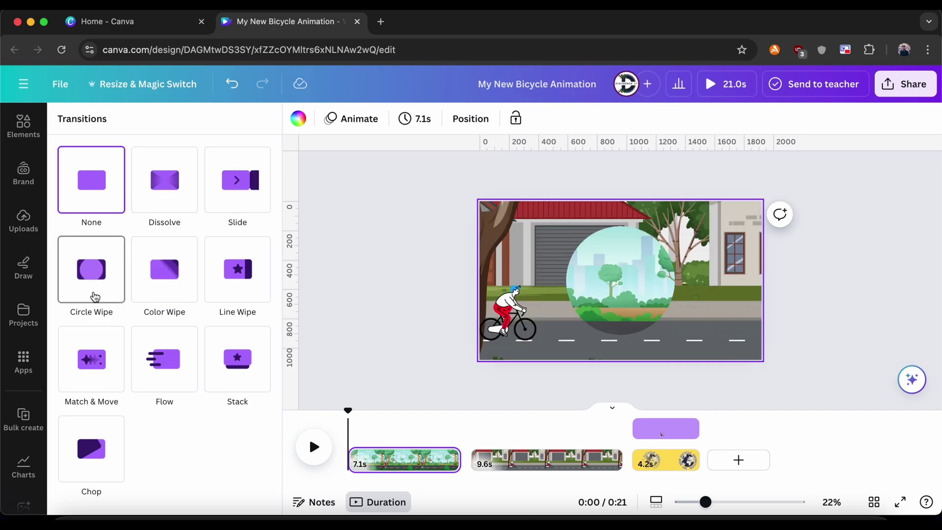
Step: Choose the Match & Move transition at 1 second and apply it between all pages
click(92, 359)
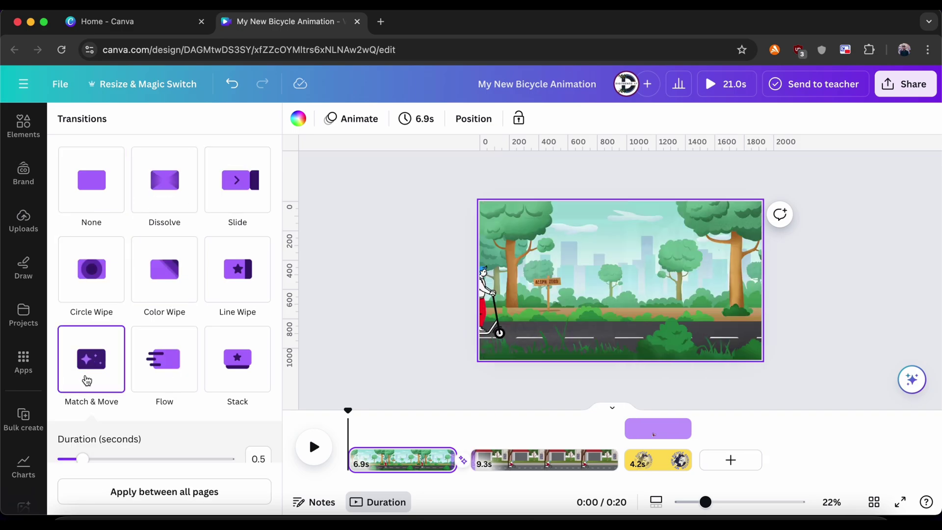
scroll(146, 430, down, 2)
scroll(147, 430, down, 1)
drag(79, 329, 101, 333)
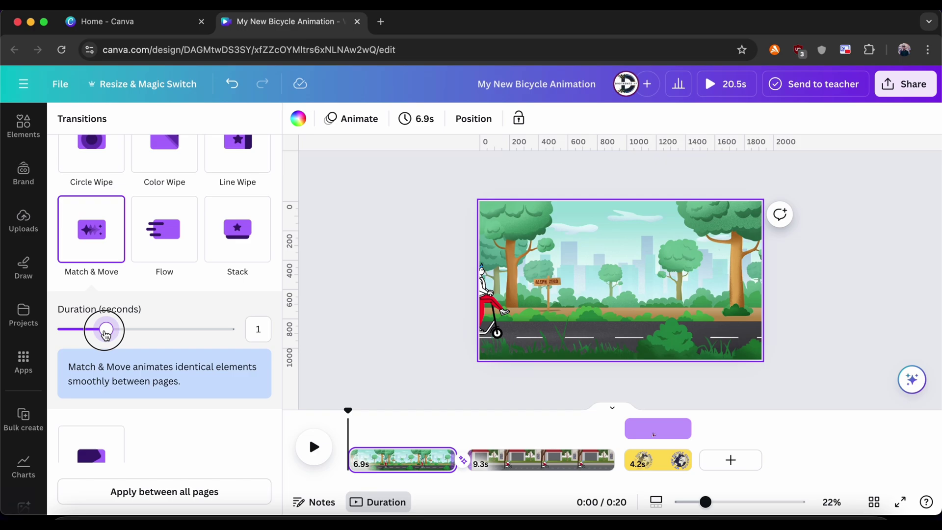
click(143, 489)
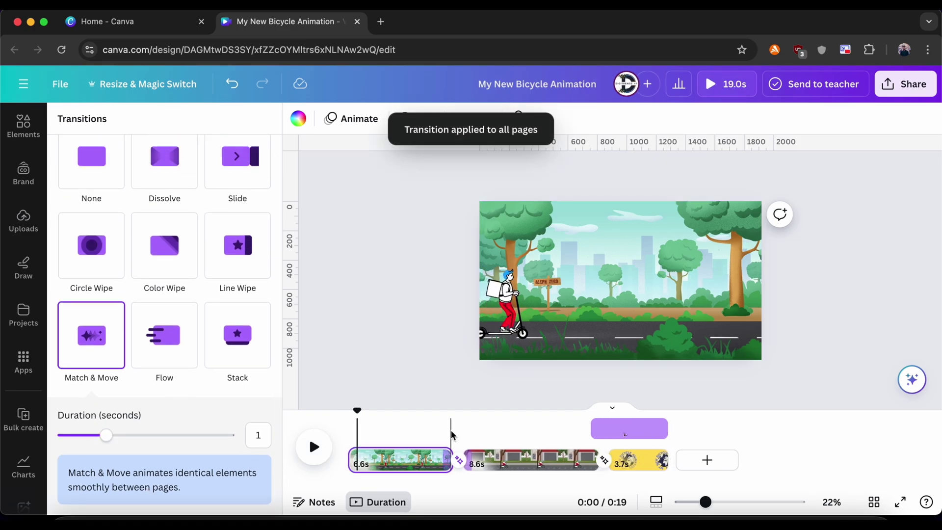